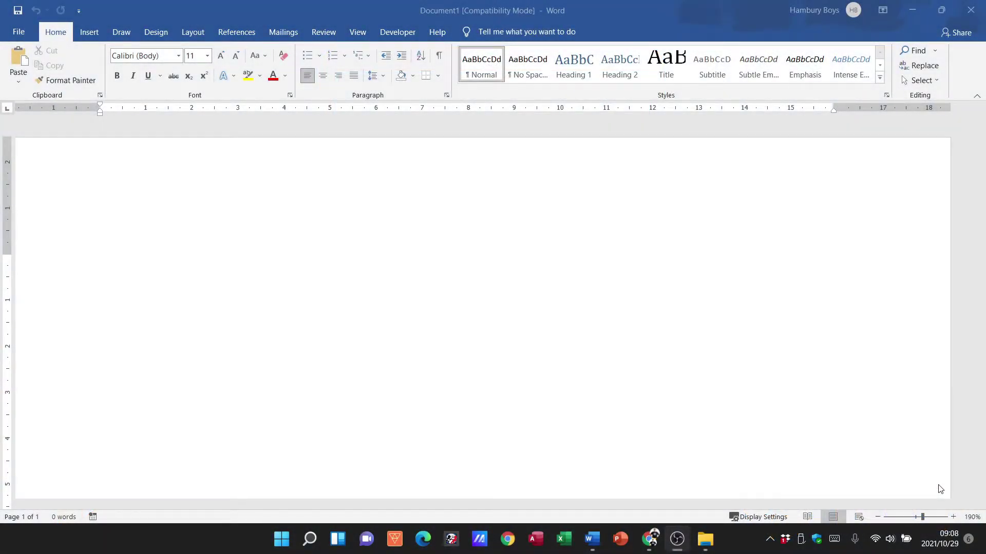
Open the SmartArt gallery and browse the List, Process and All categories.
{"action": "left_click", "coordinate": [9, 259]}
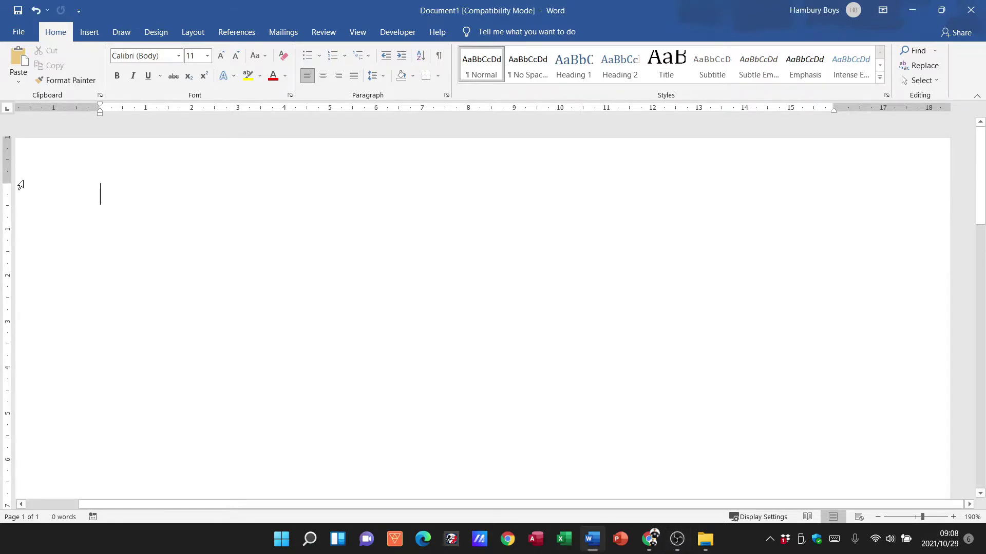
{"action": "left_click", "coordinate": [92, 35]}
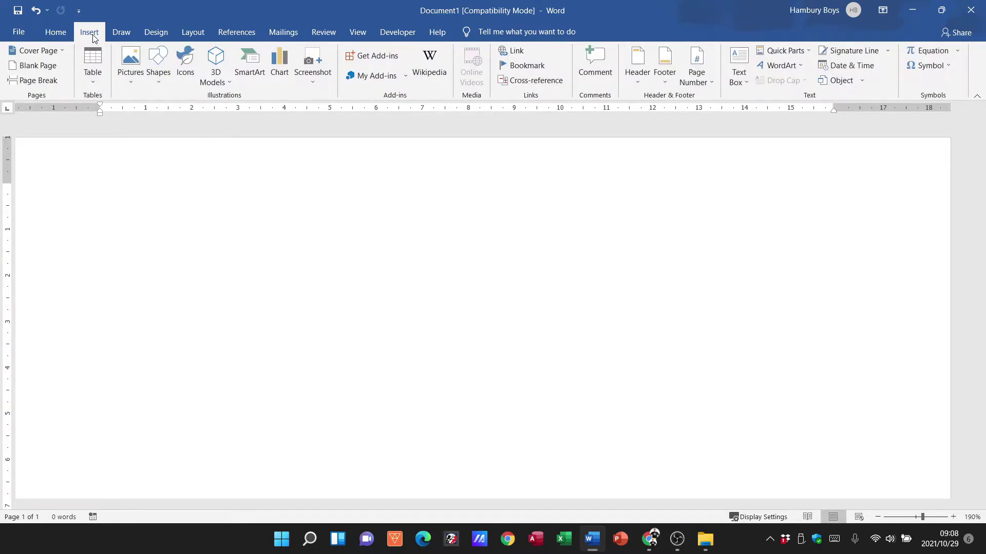
{"action": "left_click", "coordinate": [254, 65]}
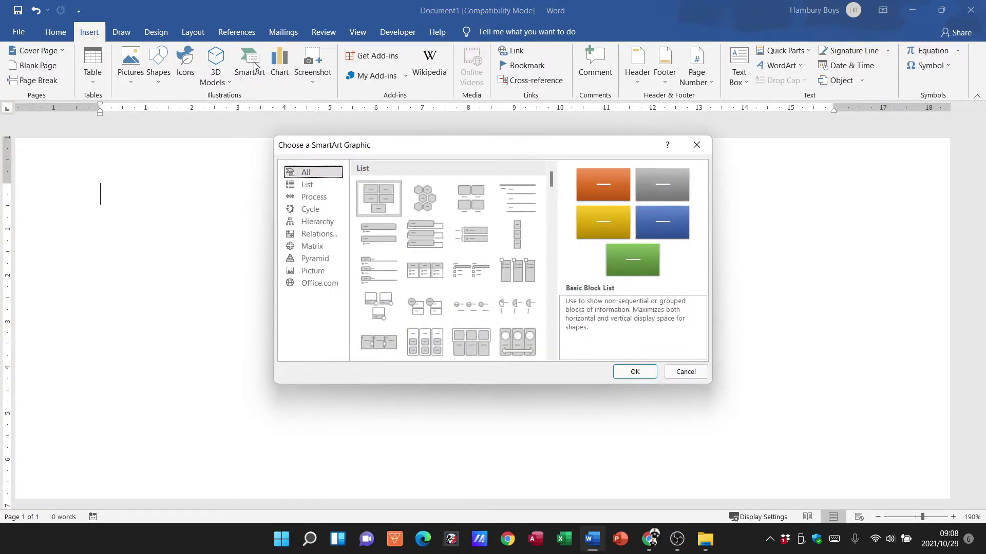
{"action": "mouse_move", "coordinate": [421, 150]}
{"action": "left_mouse_down"}
{"action": "mouse_move", "coordinate": [438, 144]}
{"action": "mouse_move", "coordinate": [430, 161]}
{"action": "left_mouse_up"}
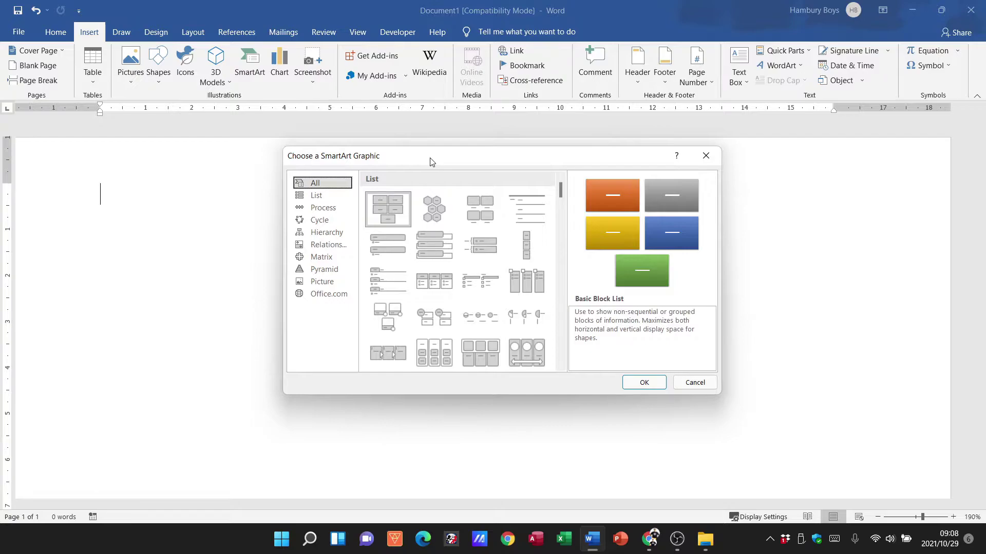
{"action": "left_click_drag", "start_coordinate": [419, 159], "coordinate": [411, 151]}
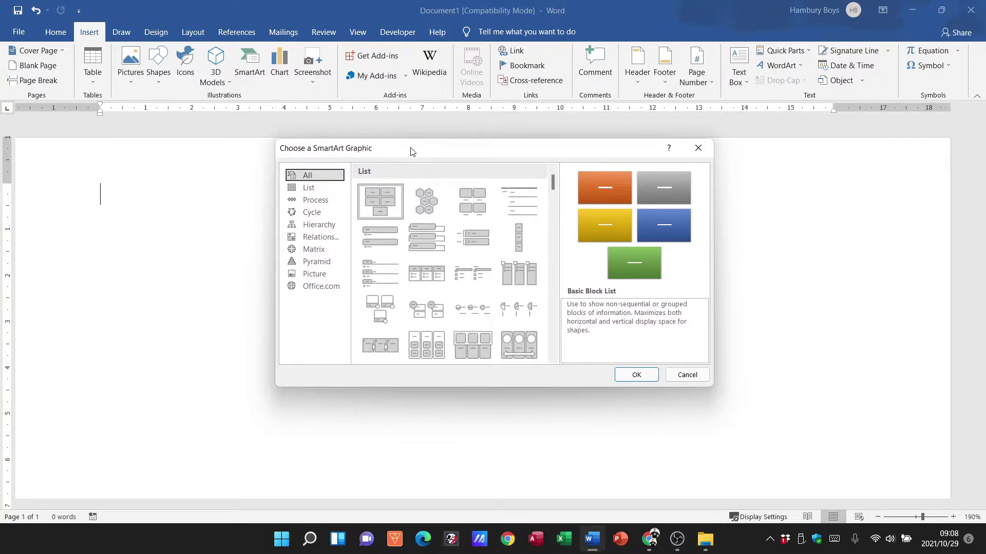
{"action": "left_click", "coordinate": [310, 187]}
{"action": "left_click", "coordinate": [314, 201]}
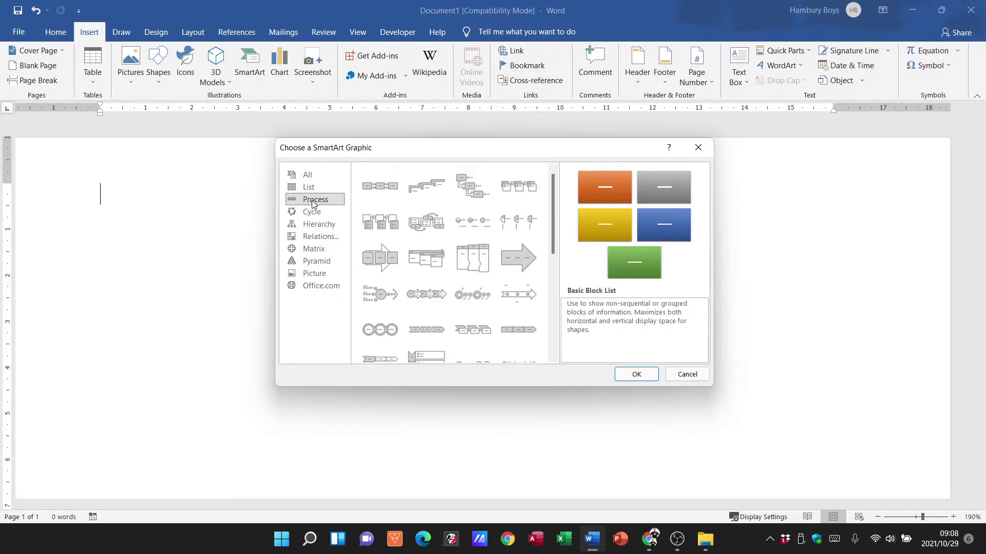
{"action": "left_click", "coordinate": [307, 175]}
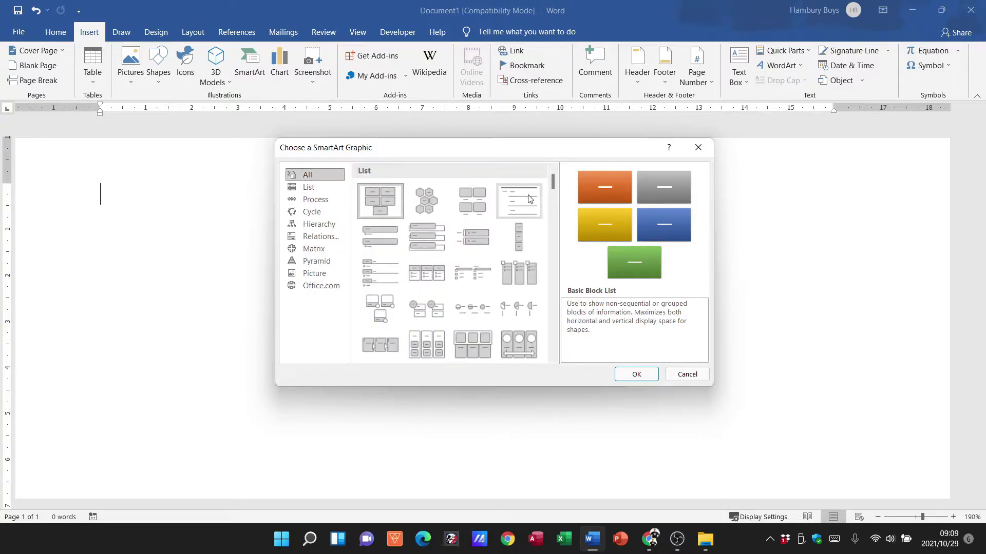
{"action": "scroll", "coordinate": [464, 229], "scroll_direction": "down", "scroll_amount": 5}
{"action": "scroll", "coordinate": [456, 259], "scroll_direction": "up", "scroll_amount": 5}
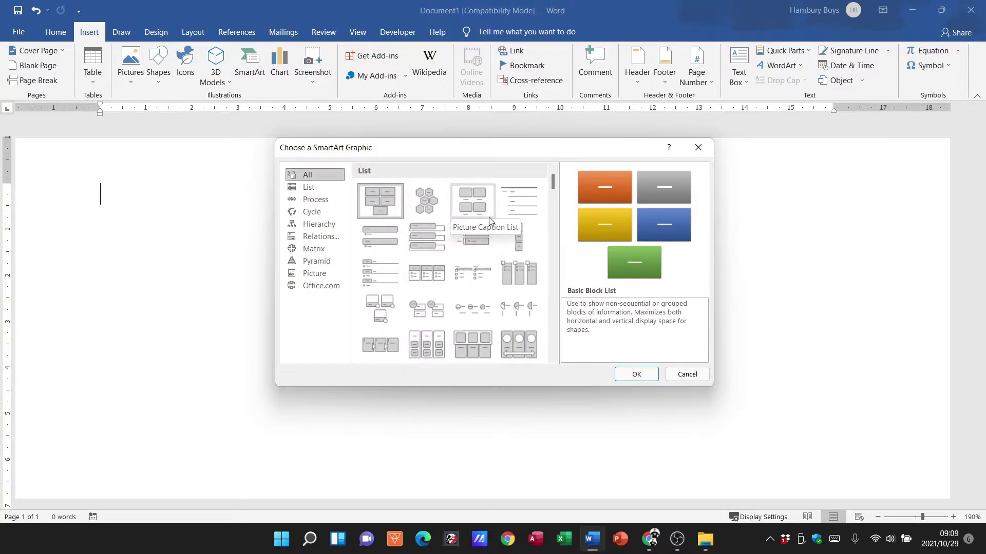
Insert a Grouped List SmartArt graphic, zoom out to inspect it, then delete it.
{"action": "left_click", "coordinate": [427, 308]}
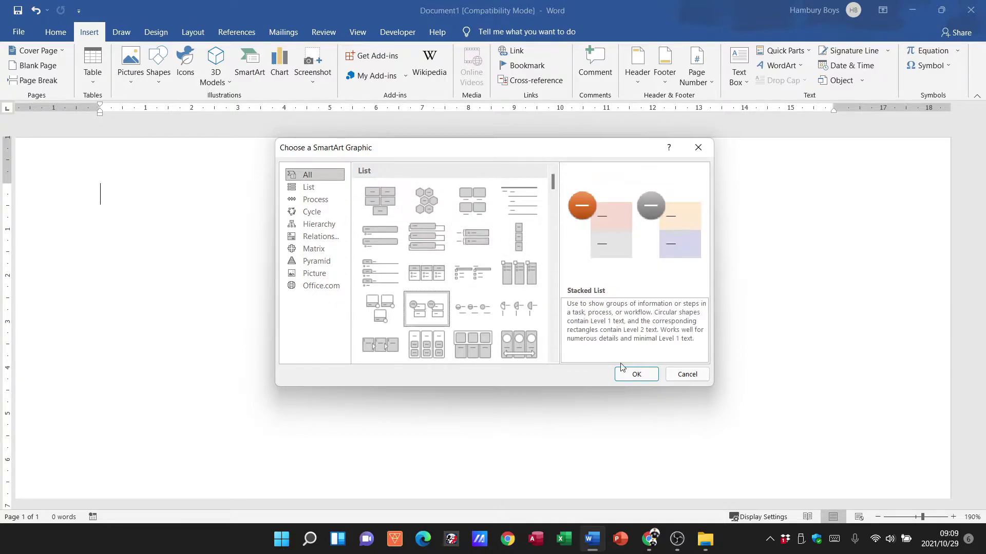
{"action": "left_click", "coordinate": [431, 338]}
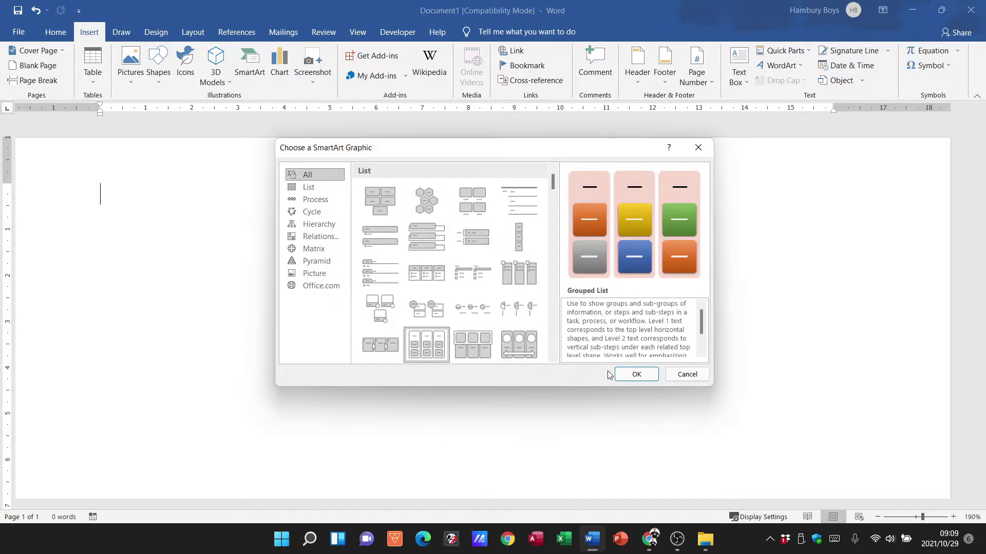
{"action": "left_click", "coordinate": [636, 374]}
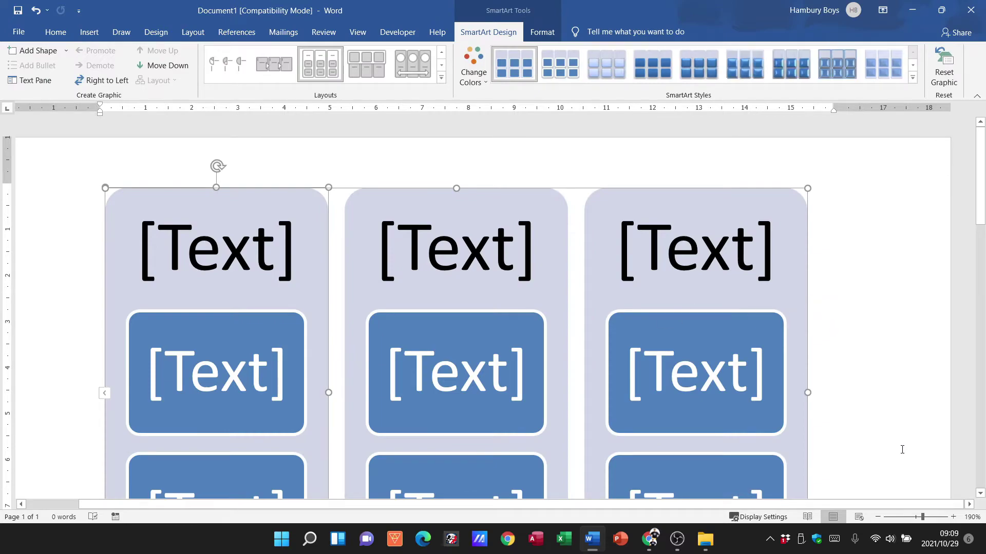
{"action": "left_click", "coordinate": [878, 517]}
{"action": "left_click", "coordinate": [878, 517]}
{"action": "left_click", "coordinate": [878, 517]}
{"action": "left_click", "coordinate": [877, 516]}
{"action": "left_click", "coordinate": [878, 517]}
{"action": "left_click", "coordinate": [878, 517]}
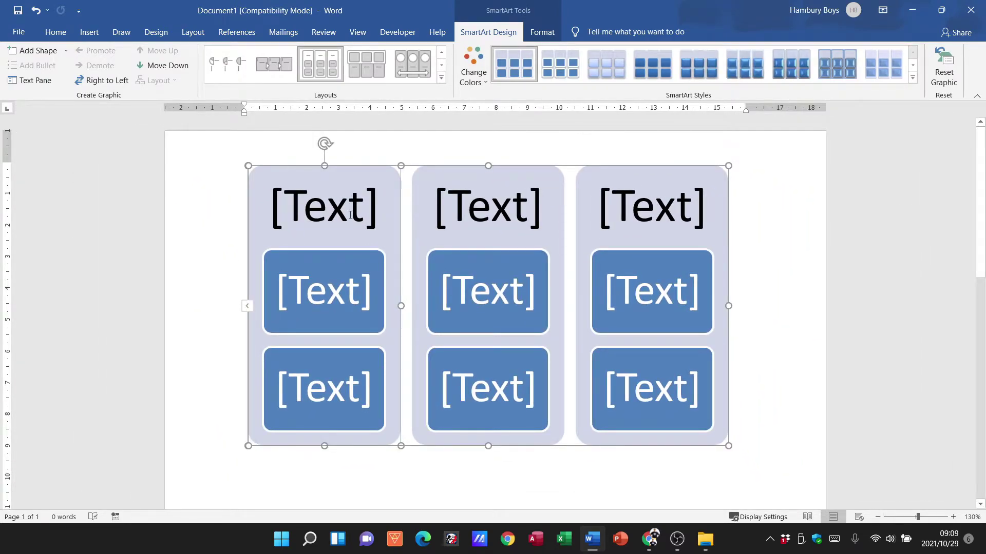
{"action": "key", "text": "ctrl+z"}
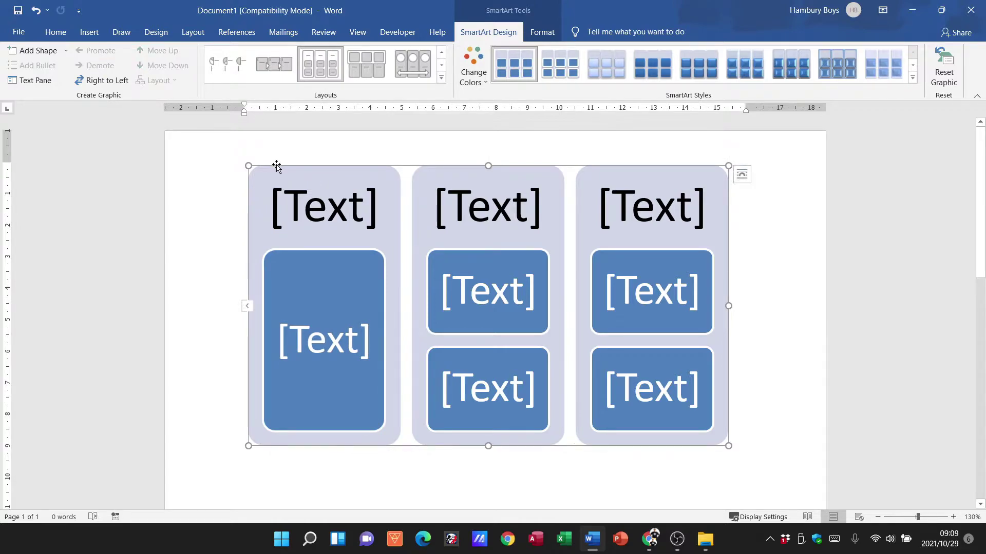
{"action": "key", "text": "Delete"}
Insert a Text Cycle SmartArt graphic from the Cycle category.
{"action": "left_click", "coordinate": [89, 32]}
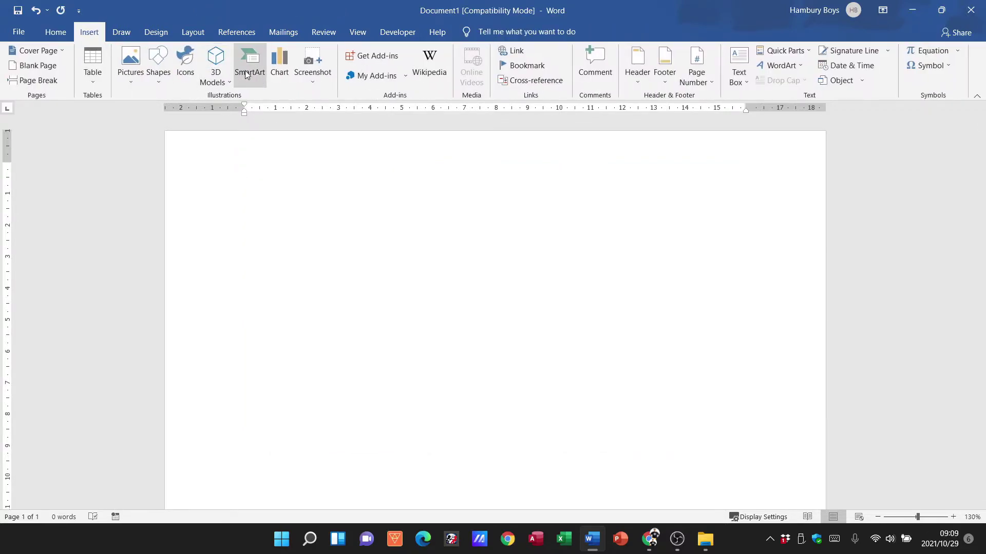
{"action": "left_click", "coordinate": [246, 75]}
{"action": "left_click", "coordinate": [315, 199]}
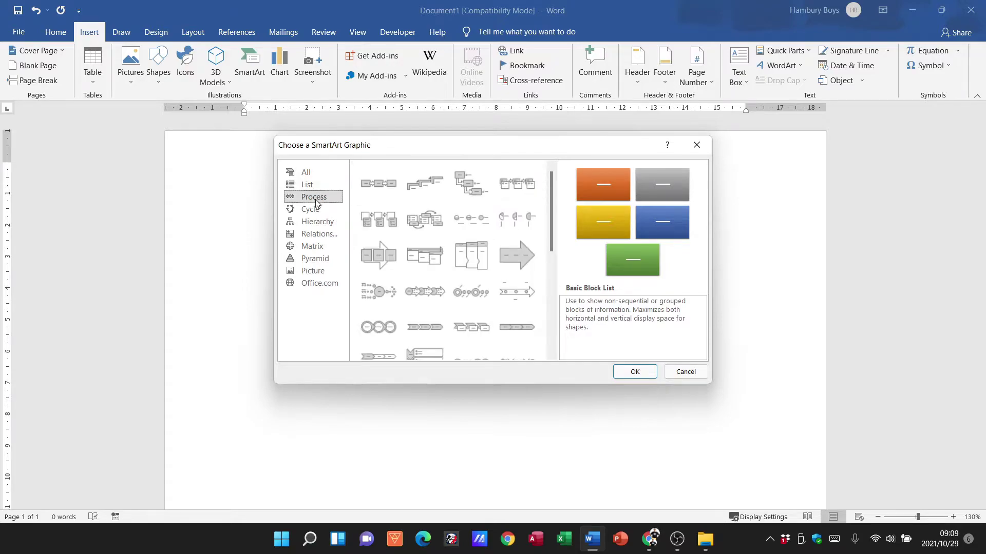
{"action": "left_click", "coordinate": [314, 208]}
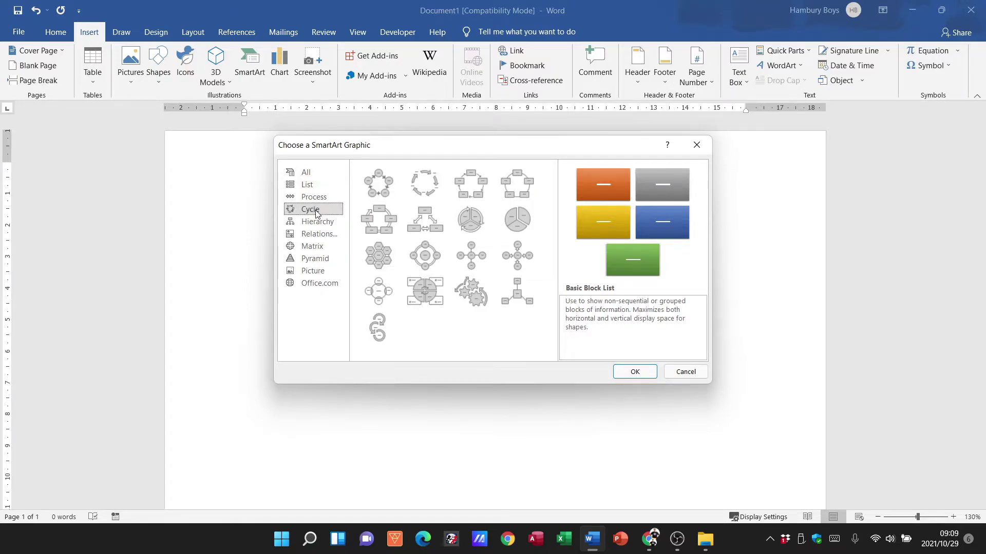
{"action": "double_click", "coordinate": [425, 184]}
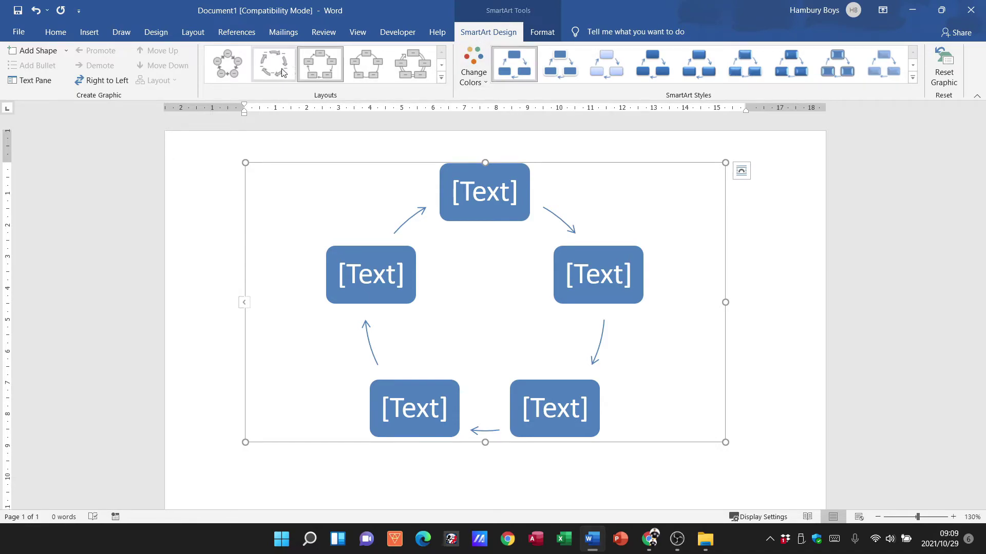
Give the cycle the Basic Cycle layout, White Outline style and a Colorful colour scheme.
{"action": "left_click", "coordinate": [387, 63]}
{"action": "left_click", "coordinate": [227, 63]}
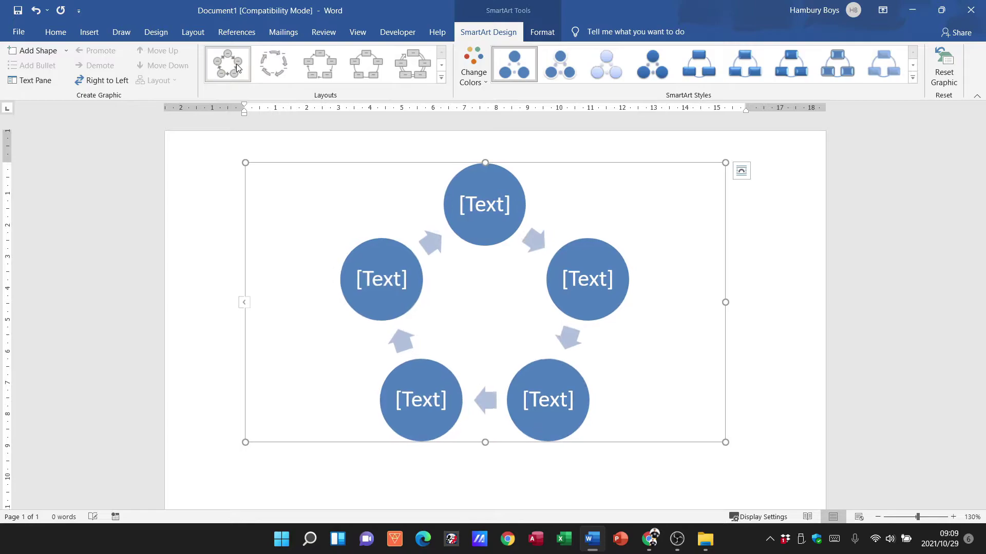
{"action": "left_click", "coordinate": [572, 77]}
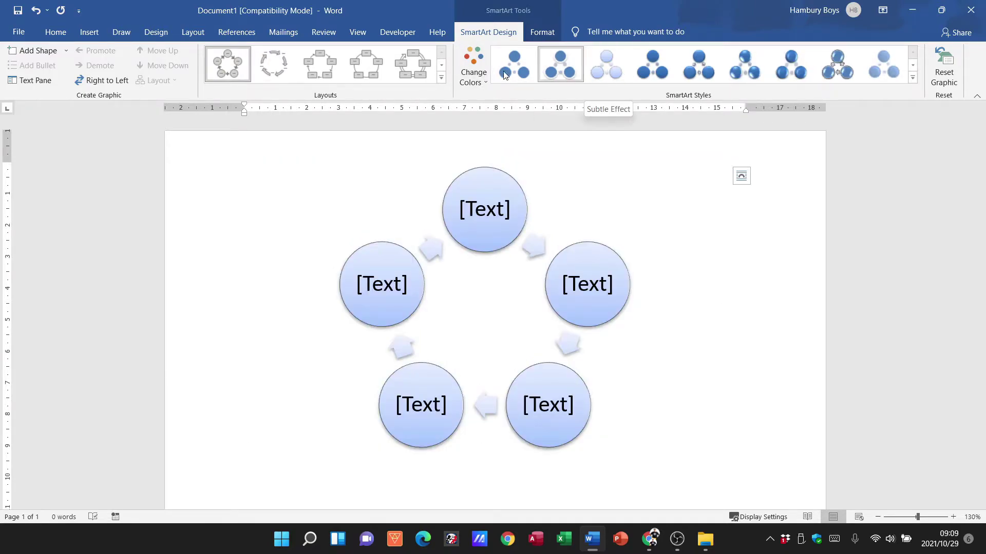
{"action": "left_click", "coordinate": [474, 72]}
{"action": "left_click", "coordinate": [494, 171]}
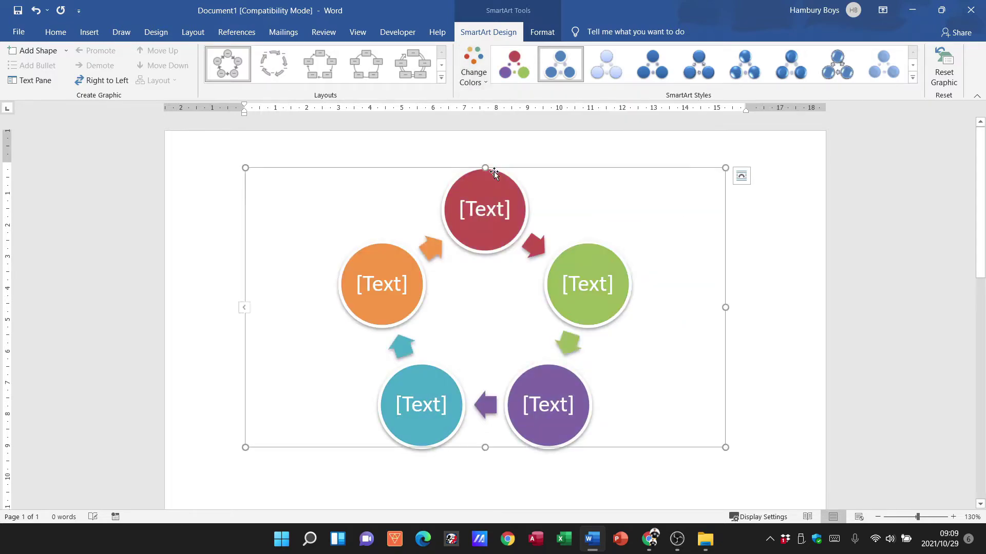
{"action": "left_click", "coordinate": [542, 32]}
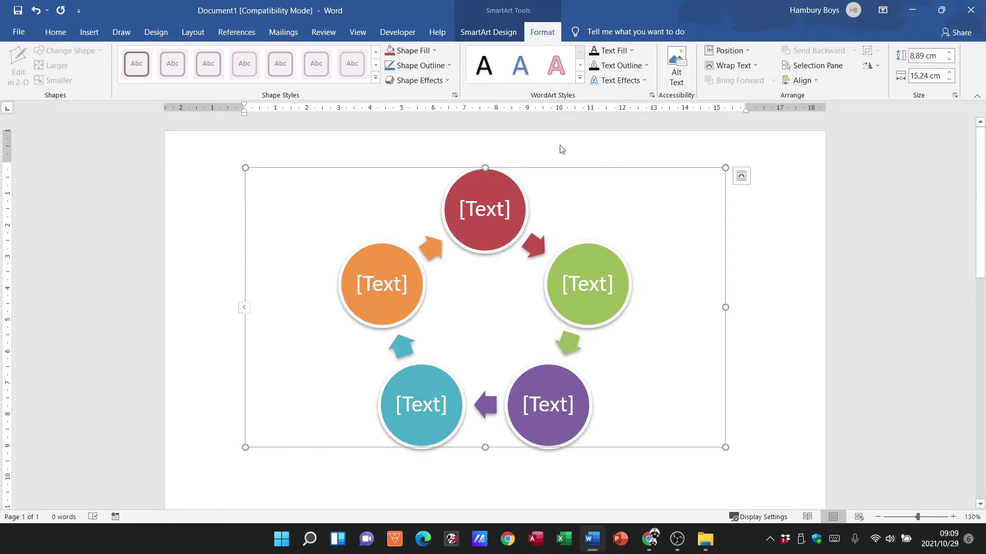
{"action": "left_click", "coordinate": [505, 37]}
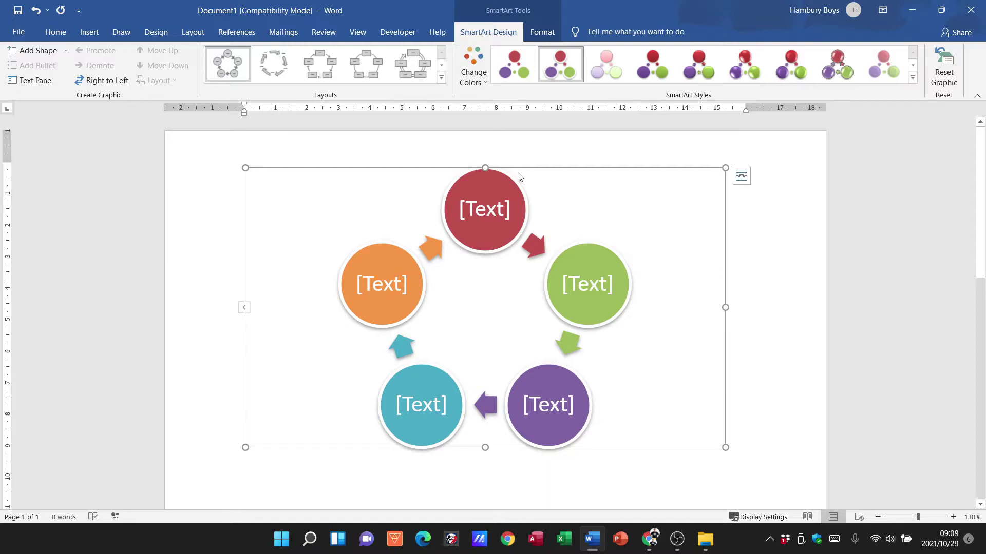
Label the five circles XCVXC, zxcv, xcvz, zxcv and zxcv.
{"action": "left_click", "coordinate": [478, 206]}
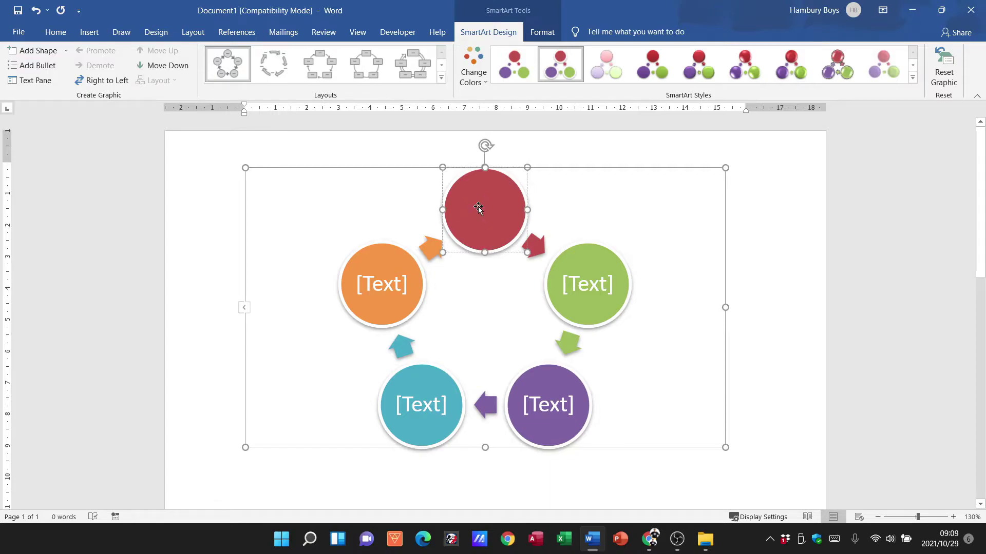
{"action": "type", "text": "XCVXC"}
{"action": "left_click", "coordinate": [594, 284]}
{"action": "type", "text": "zxcv"}
{"action": "left_click", "coordinate": [535, 408]}
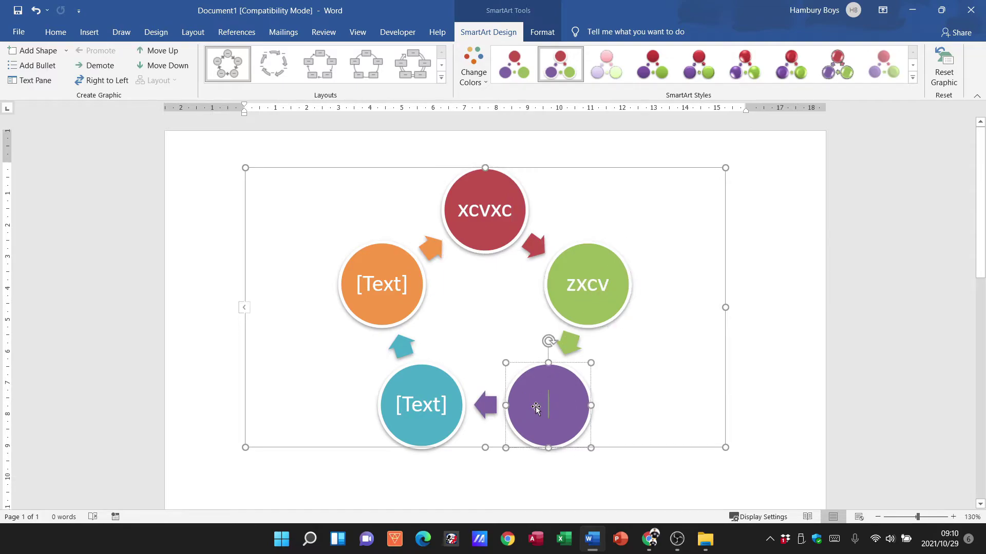
{"action": "type", "text": "xcvz"}
{"action": "left_click", "coordinate": [421, 408]}
{"action": "type", "text": "zxcv"}
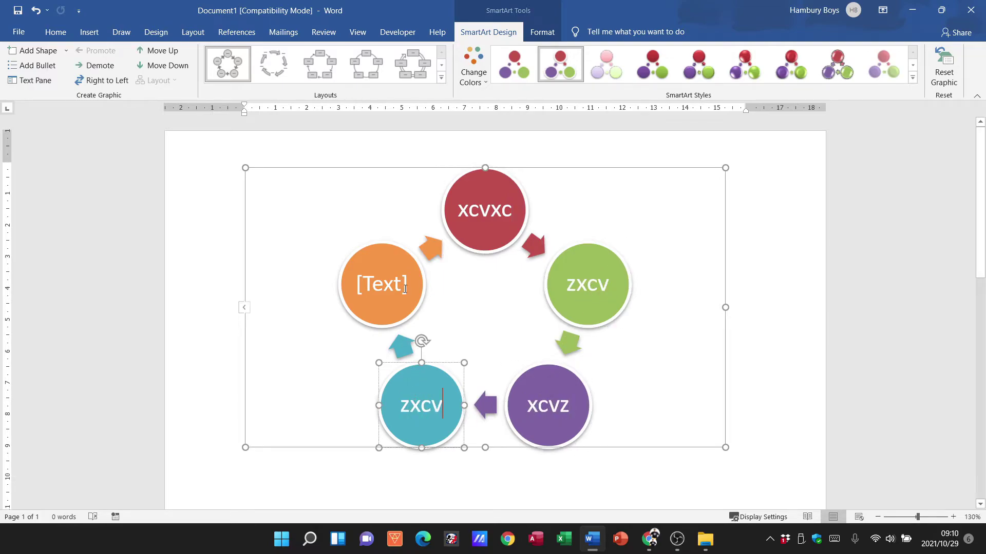
{"action": "left_click", "coordinate": [386, 285]}
{"action": "type", "text": "zxcv"}
Reselect the cycle graphic and drag it lower on the page.
{"action": "left_click", "coordinate": [737, 240]}
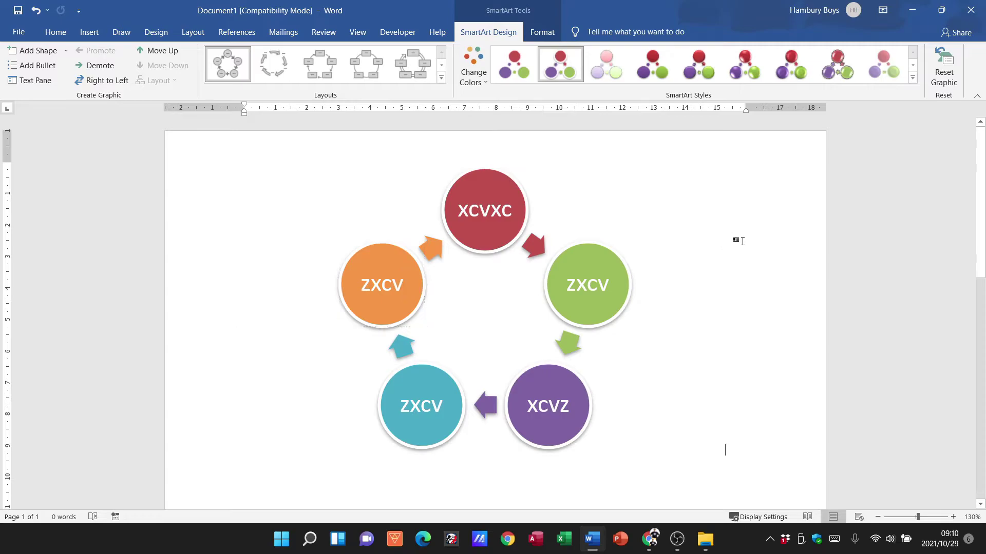
{"action": "left_click", "coordinate": [504, 212]}
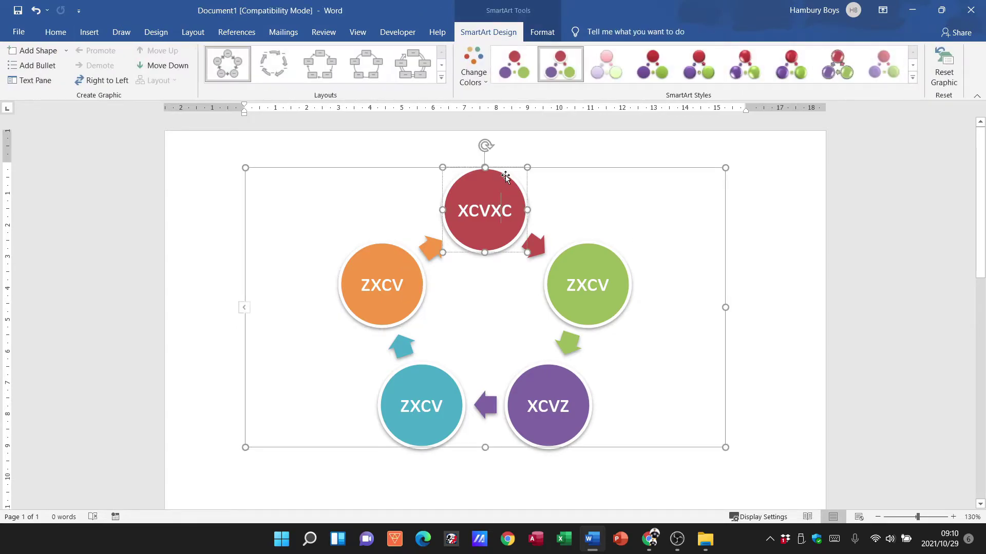
{"action": "left_click_drag", "start_coordinate": [591, 168], "coordinate": [605, 233]}
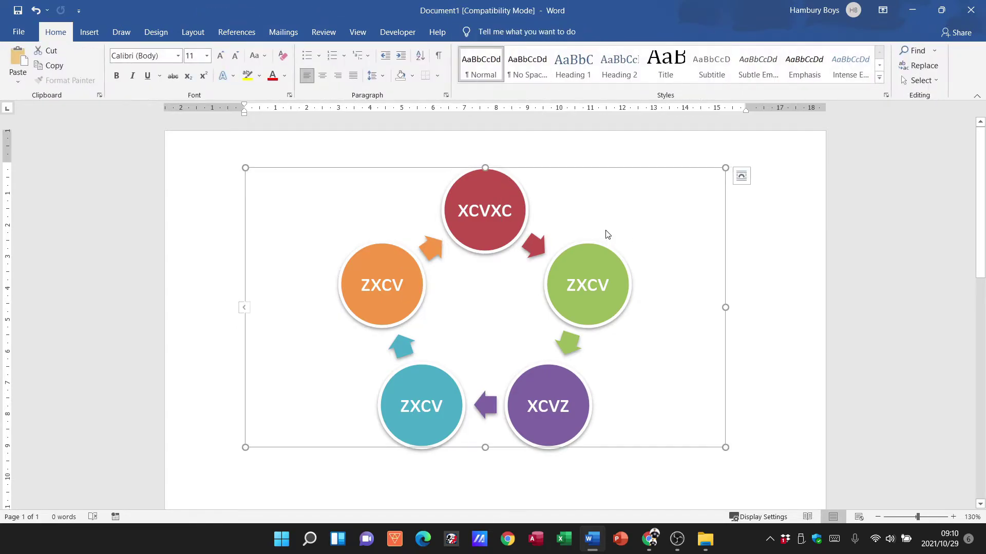
{"action": "scroll", "coordinate": [779, 303], "scroll_direction": "down", "scroll_amount": 3}
{"action": "scroll", "coordinate": [750, 358], "scroll_direction": "up", "scroll_amount": 3}
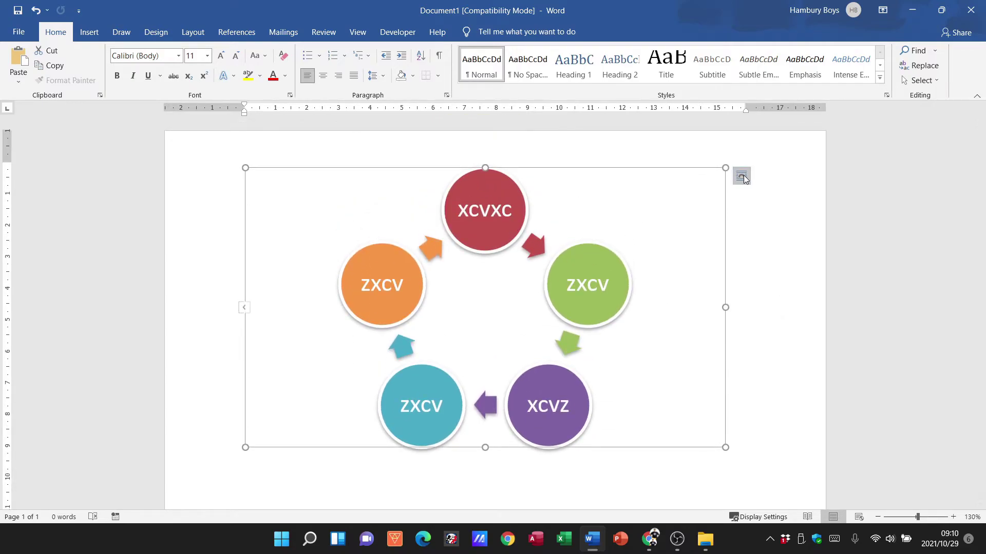
{"action": "left_click", "coordinate": [743, 177]}
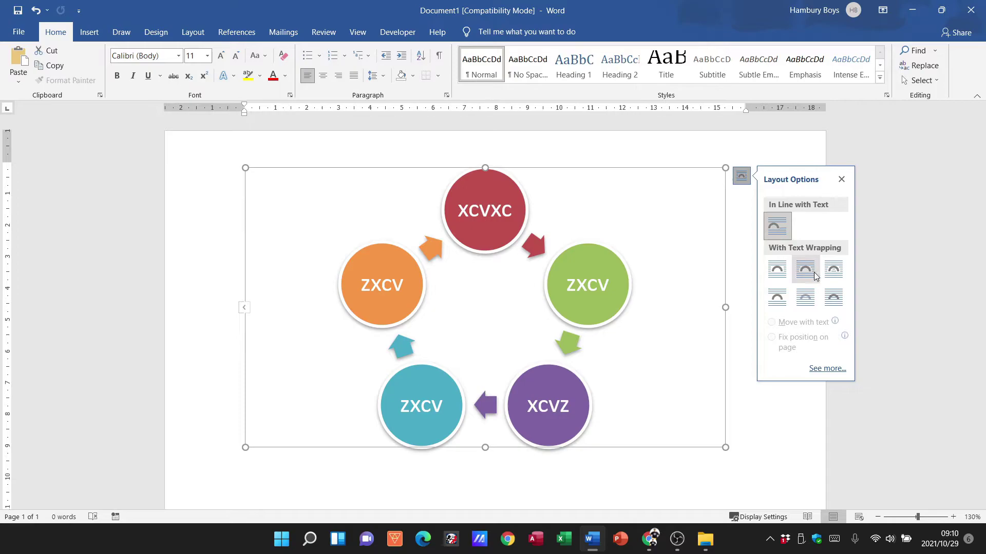
{"action": "left_click", "coordinate": [581, 170]}
{"action": "left_click", "coordinate": [759, 175]}
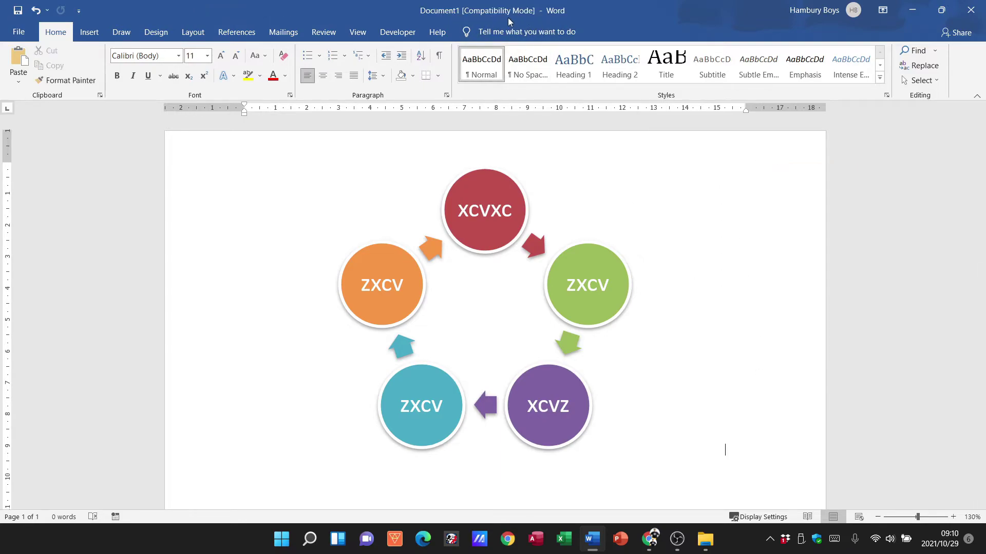
Select the cycle graphic and look over its SmartArt Design and Format options.
{"action": "left_click", "coordinate": [609, 248]}
{"action": "left_click", "coordinate": [658, 170]}
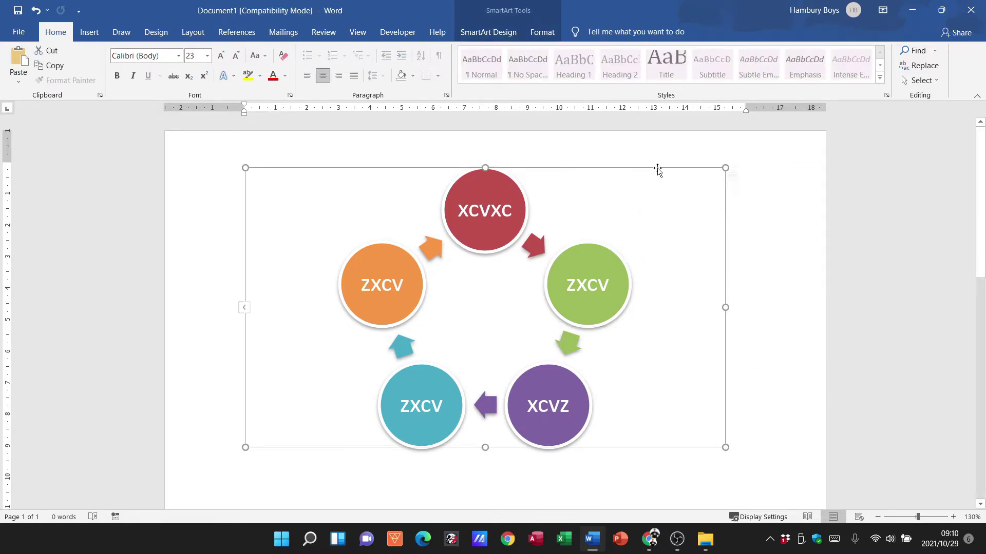
{"action": "left_click", "coordinate": [492, 32]}
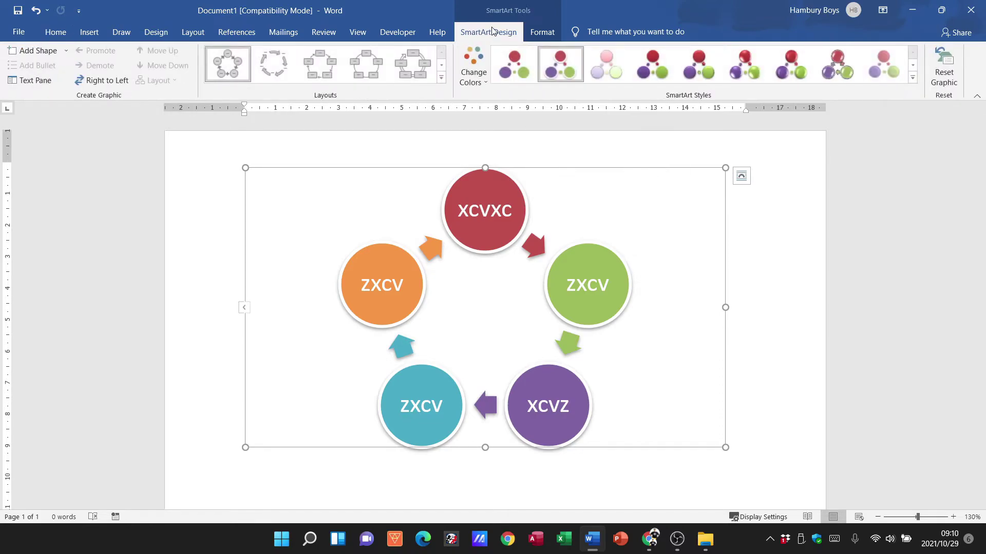
{"action": "left_click", "coordinate": [543, 33]}
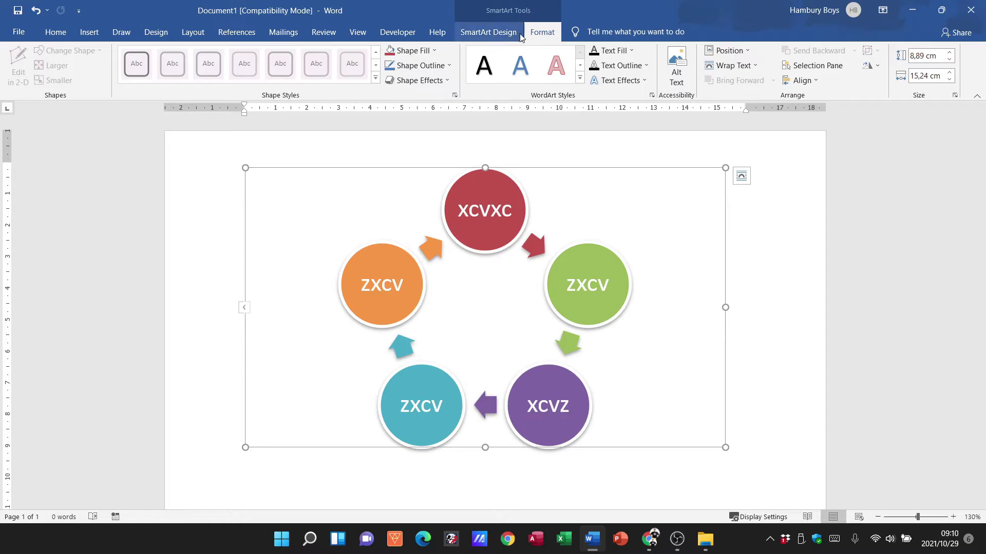
{"action": "left_click", "coordinate": [500, 33]}
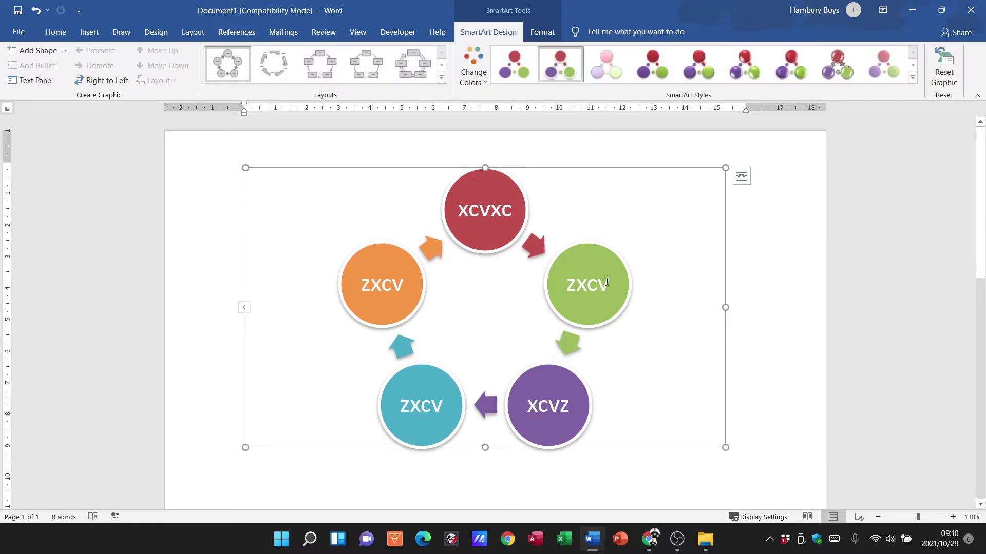
Delete the top XCVXC circle and the left teal ZXCV circle.
{"action": "left_click", "coordinate": [511, 178]}
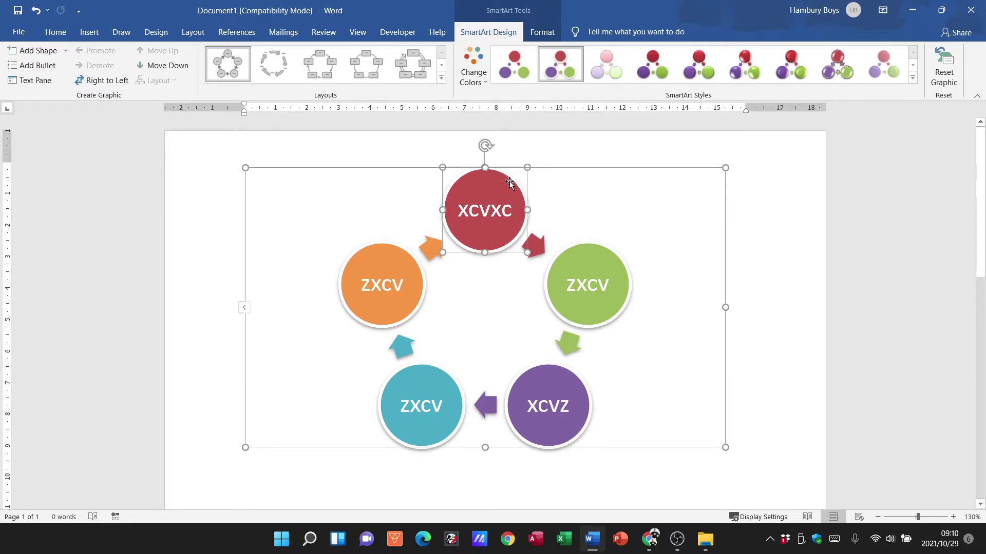
{"action": "key", "text": "Delete"}
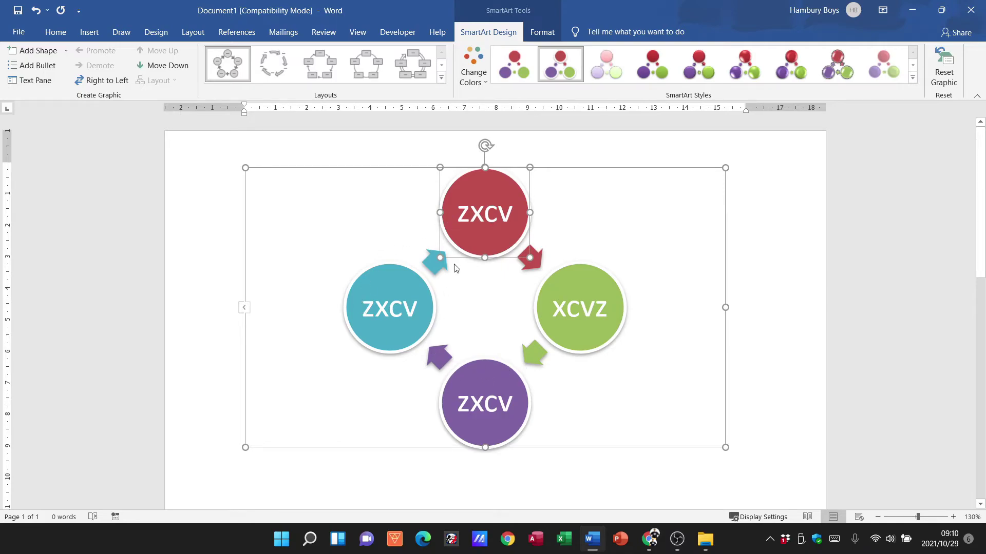
{"action": "left_click", "coordinate": [393, 265]}
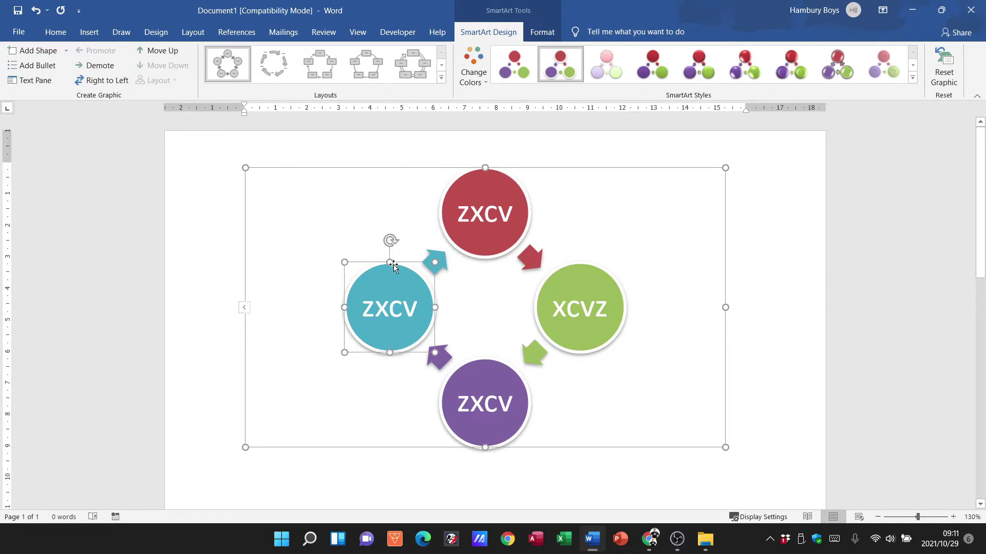
{"action": "key", "text": "Delete"}
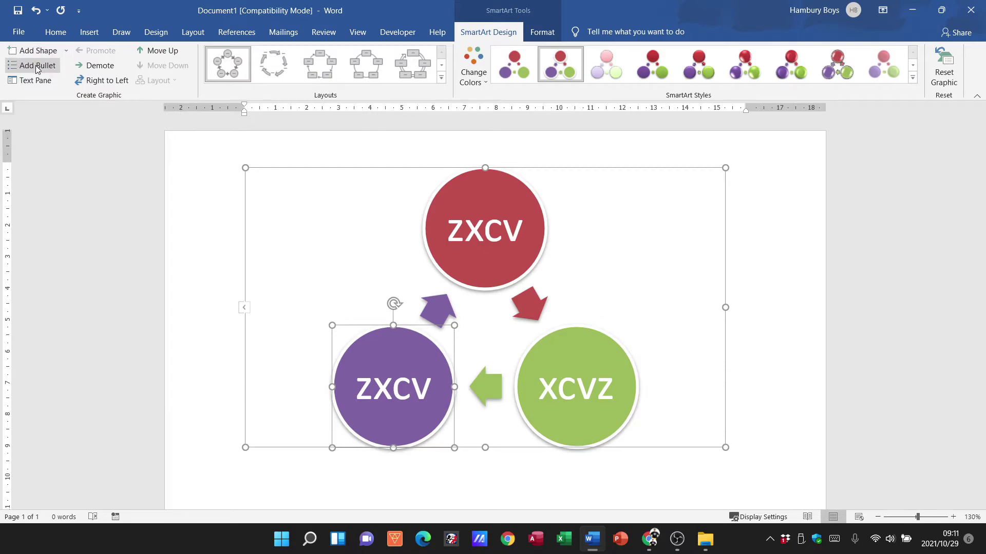
Move the ZXCV circle up and back, set the cycle Right to Left, and show the Text Pane.
{"action": "left_click", "coordinate": [154, 51]}
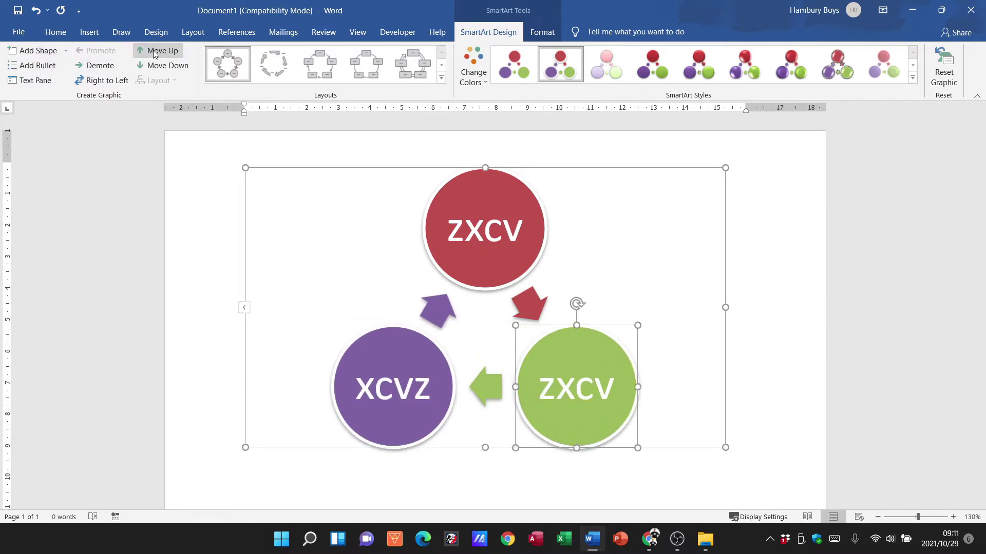
{"action": "left_click", "coordinate": [154, 66]}
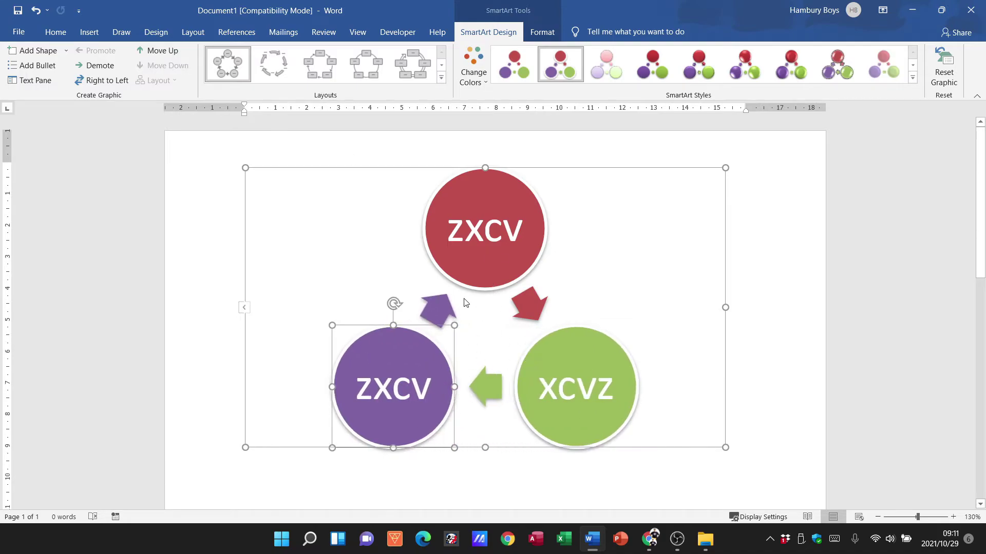
{"action": "left_click", "coordinate": [97, 83]}
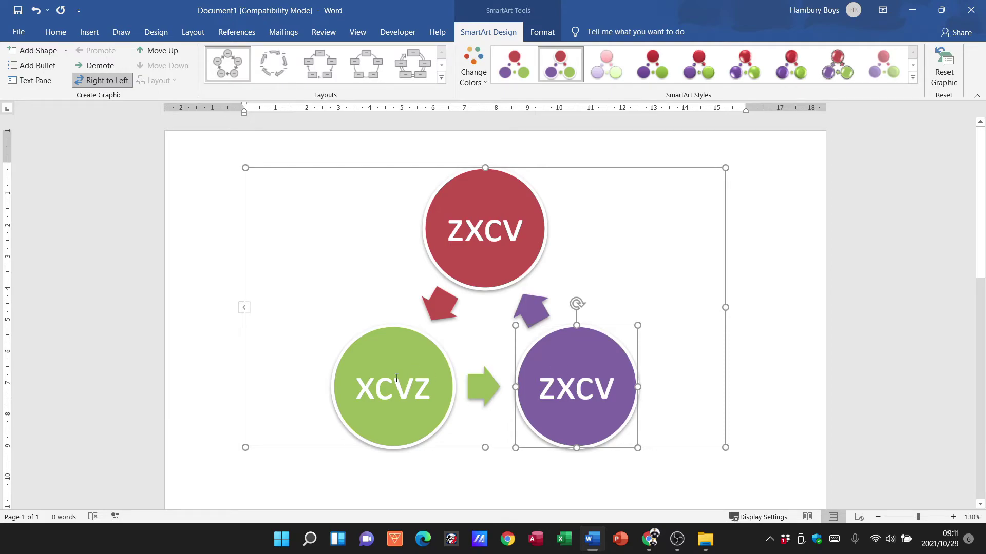
{"action": "left_click", "coordinate": [25, 82]}
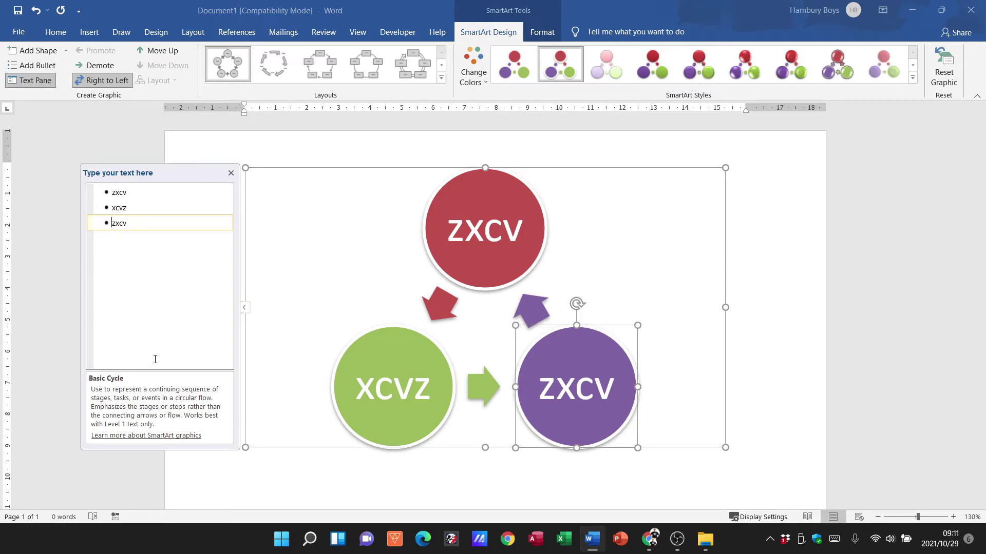
Extend the labels in the Text Pane to ZXCVXCV, XCVCXVVZ and ZXXCVCV, then close the pane.
{"action": "left_click", "coordinate": [120, 211]}
{"action": "type", "text": "vcxv"}
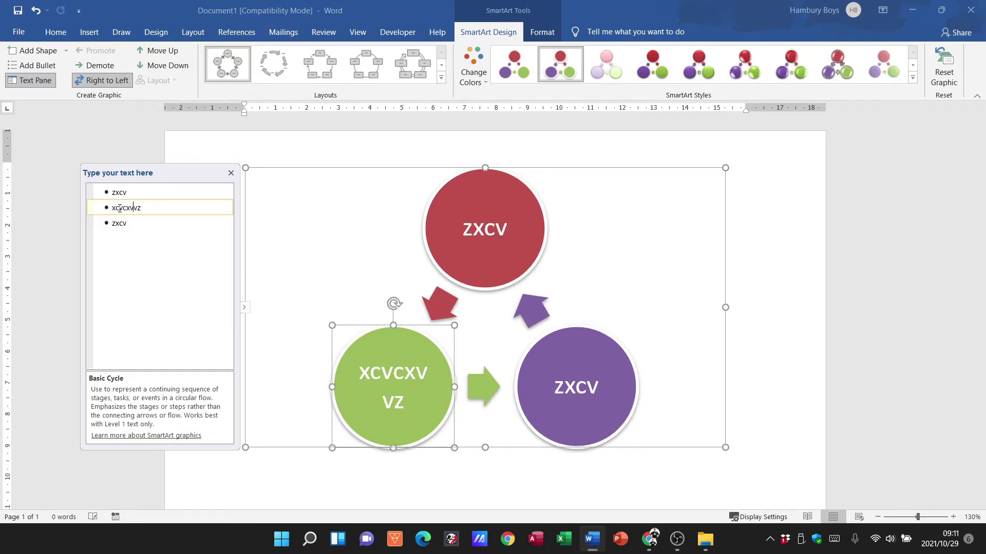
{"action": "left_click", "coordinate": [118, 192]}
{"action": "type", "text": "cvx"}
{"action": "left_click", "coordinate": [121, 223]}
{"action": "type", "text": "xcv"}
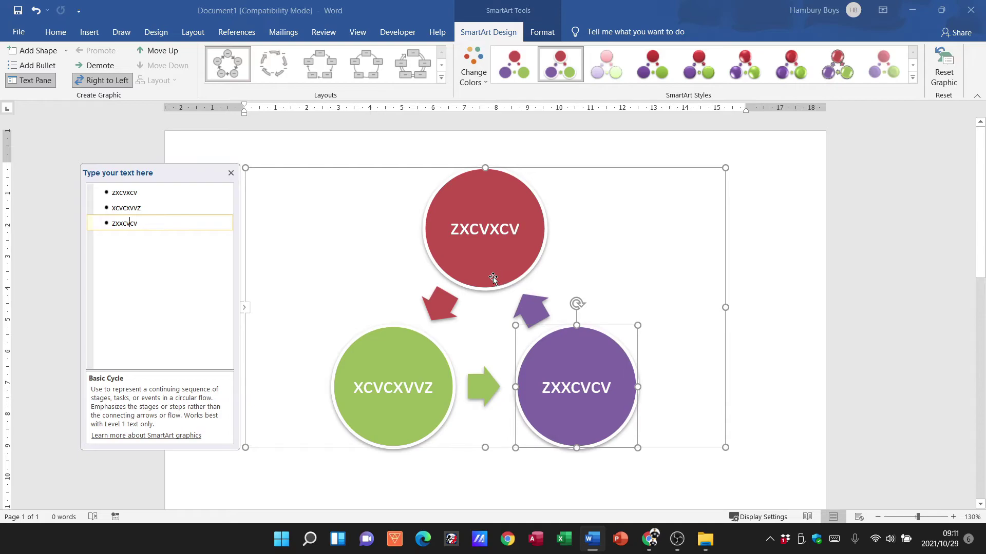
{"action": "left_click", "coordinate": [230, 174]}
{"action": "left_click", "coordinate": [254, 169]}
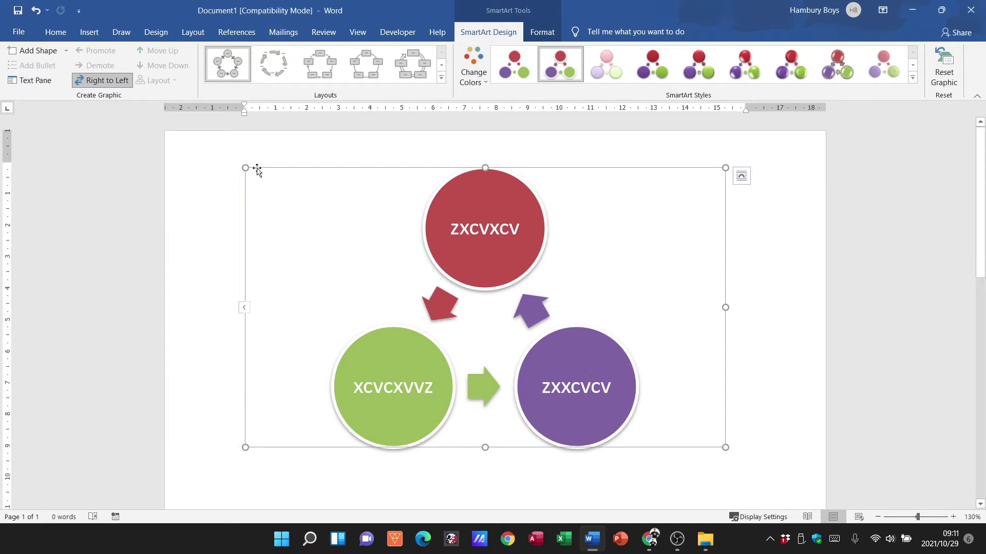
Replace the cycle graphic with a Hierarchy Organization Chart SmartArt.
{"action": "key", "text": "Delete"}
{"action": "left_click", "coordinate": [89, 32]}
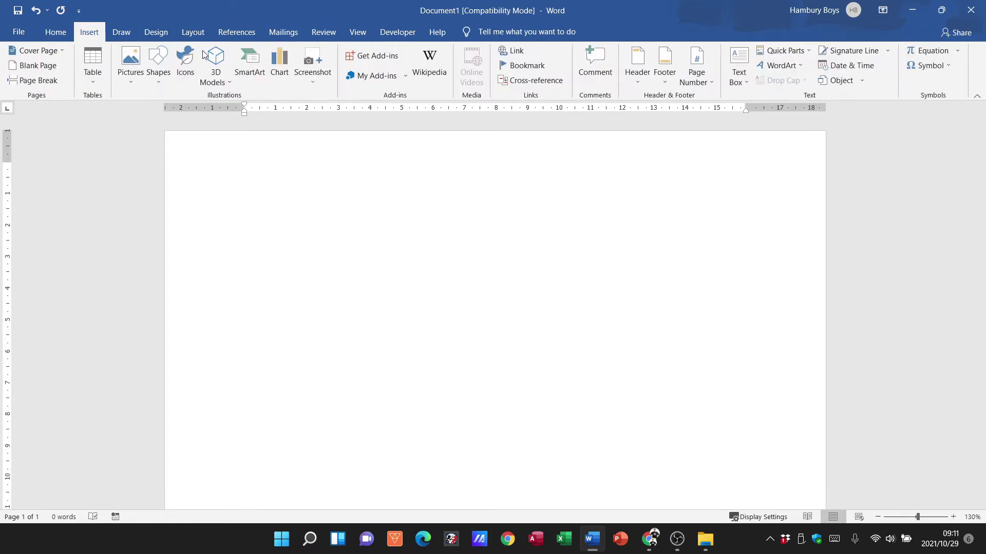
{"action": "left_click", "coordinate": [247, 72]}
{"action": "left_click", "coordinate": [317, 223]}
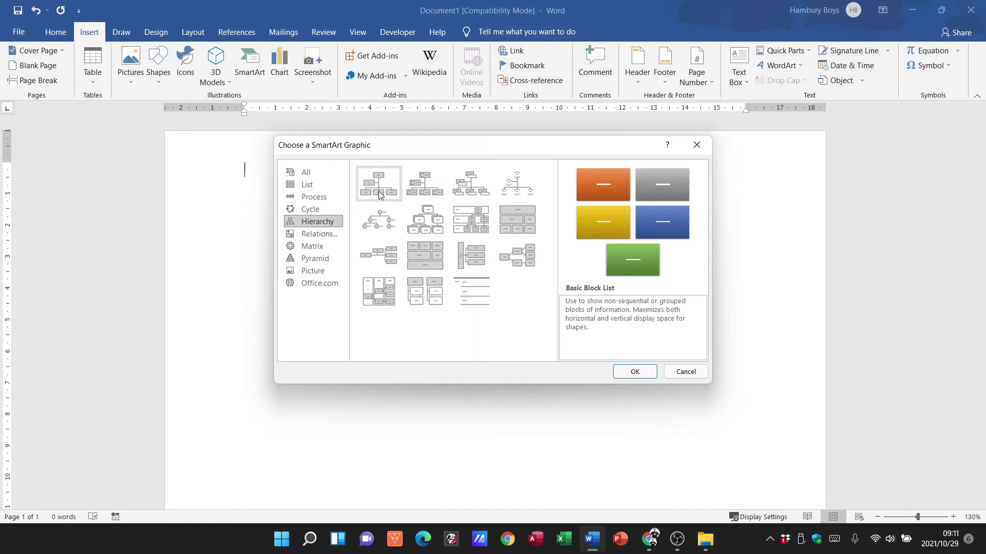
{"action": "double_click", "coordinate": [378, 194]}
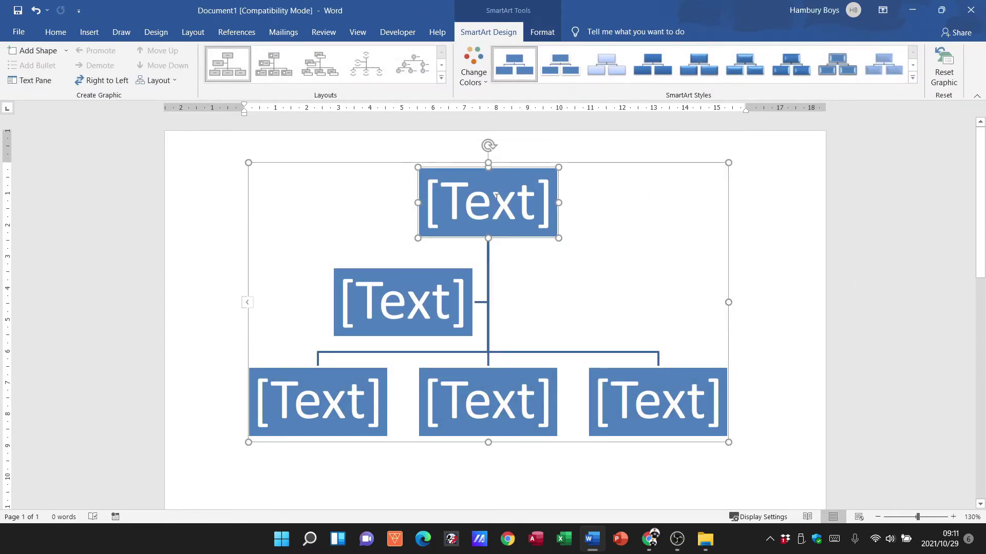
Type Principal in the top box and Sec in the side box.
{"action": "left_click", "coordinate": [534, 204]}
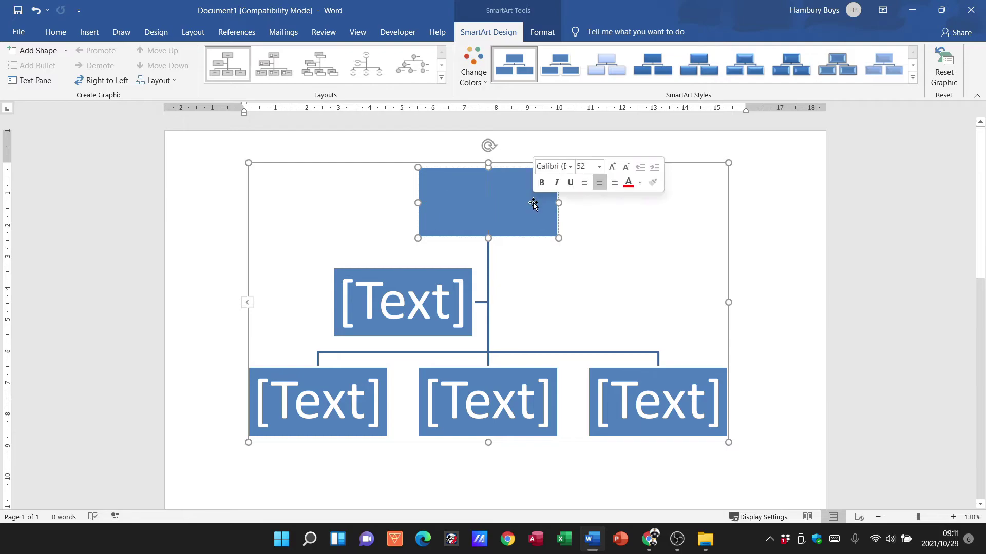
{"action": "type", "text": "Priun"}
{"action": "key", "text": "BackSpace"}
{"action": "key", "text": "BackSpace"}
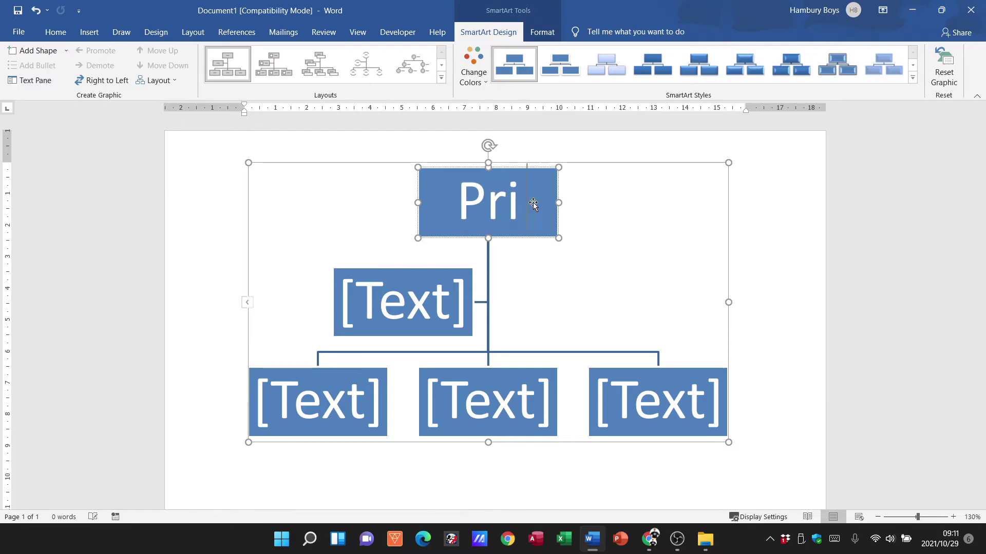
{"action": "type", "text": "ncipal"}
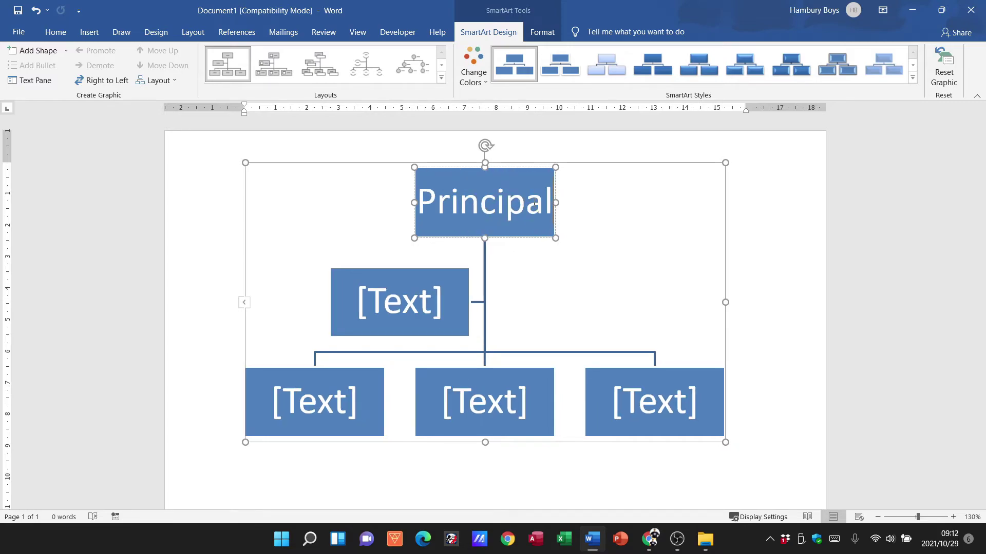
{"action": "left_click", "coordinate": [358, 299]}
{"action": "left_click", "coordinate": [396, 301]}
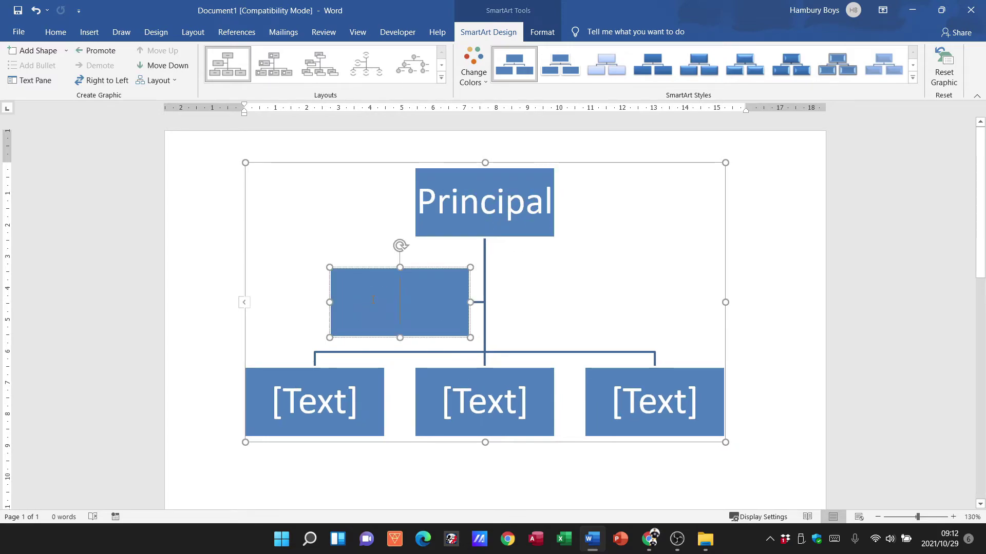
{"action": "type", "text": "Sec"}
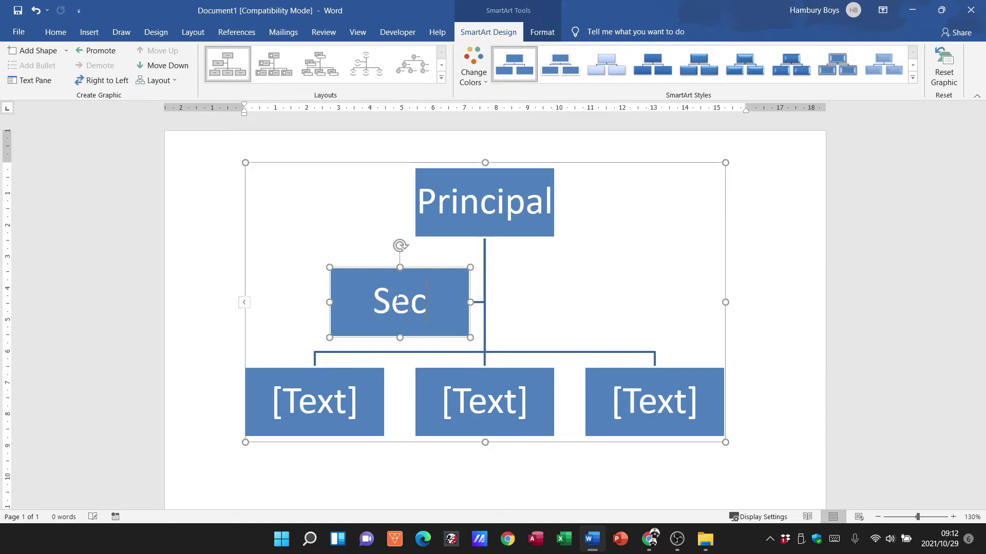
Label the three lower boxes Grade H, Teacher and Teacher, then deselect the chart.
{"action": "left_click", "coordinate": [275, 396]}
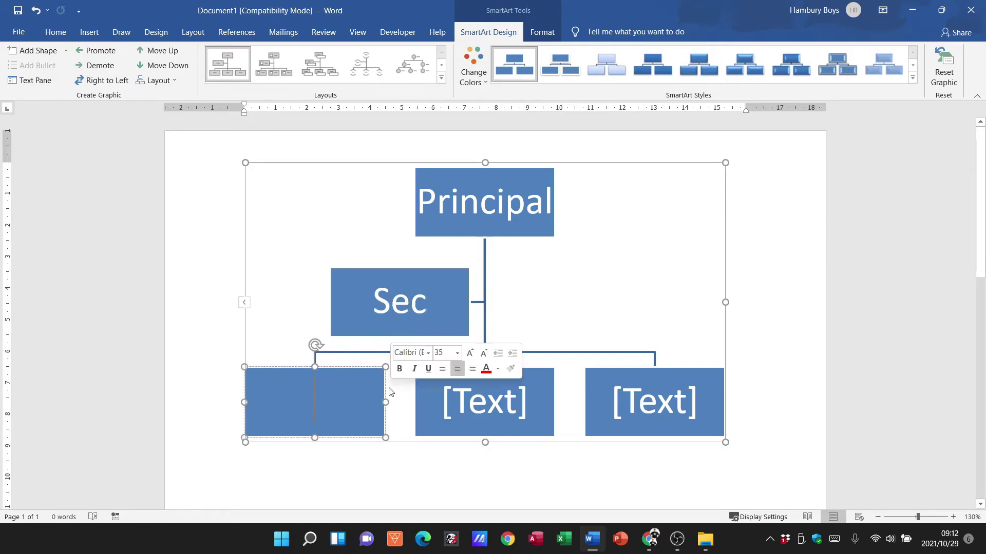
{"action": "type", "text": "Grade H"}
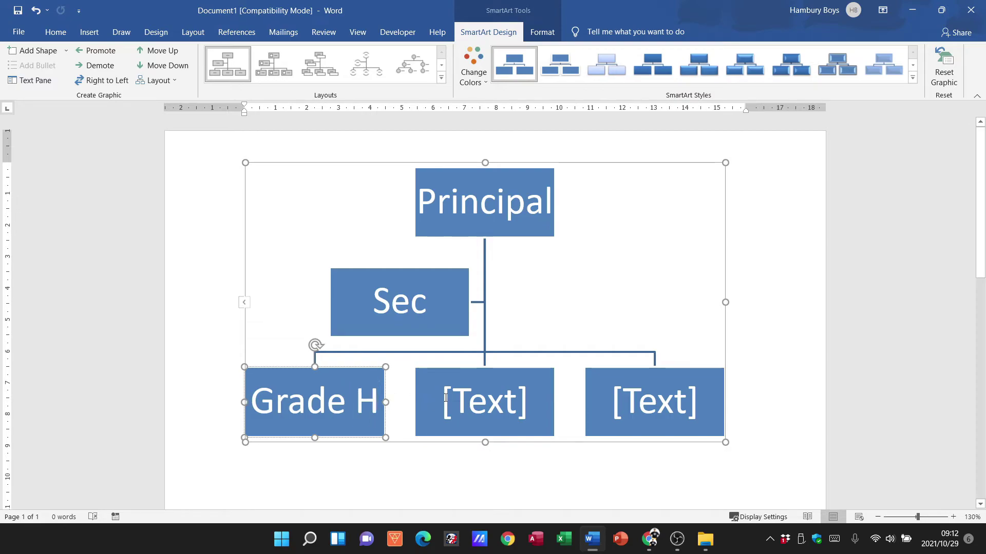
{"action": "left_click", "coordinate": [488, 400]}
{"action": "type", "text": "Teacher"}
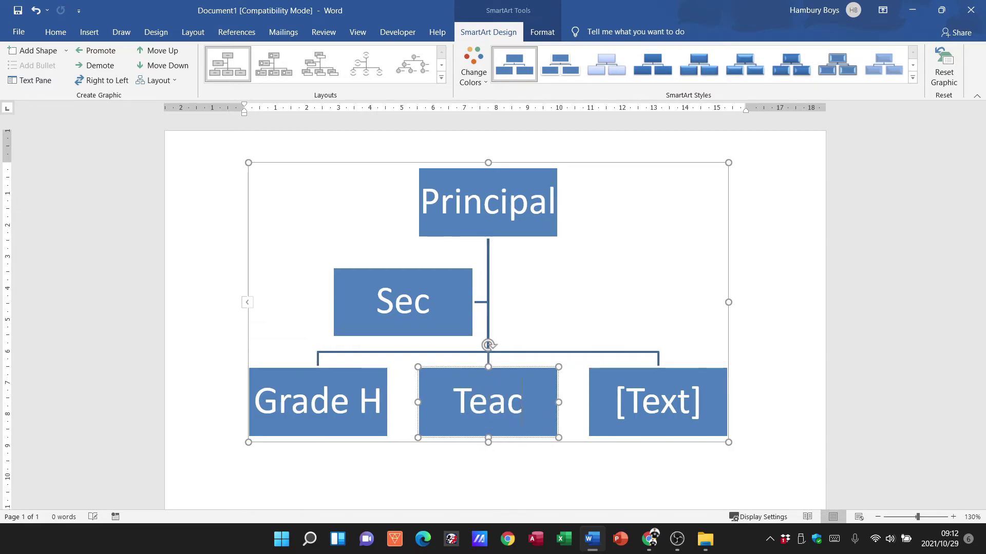
{"action": "left_click", "coordinate": [610, 396]}
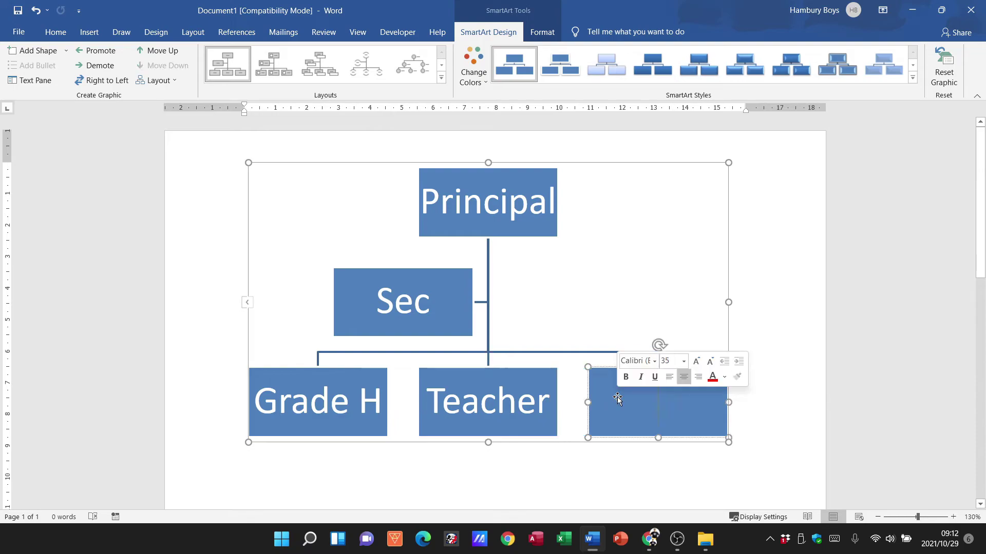
{"action": "type", "text": "Teacher"}
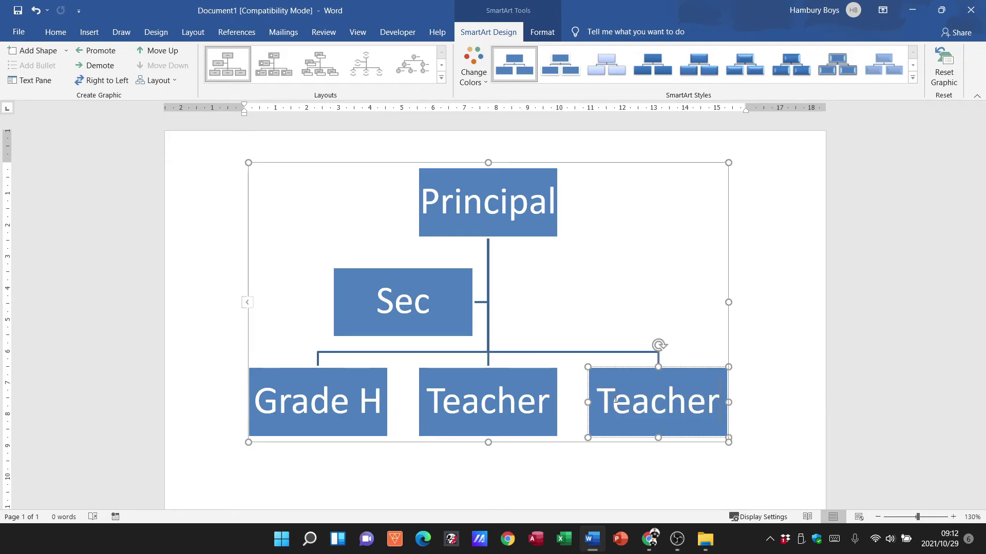
{"action": "left_click", "coordinate": [749, 320]}
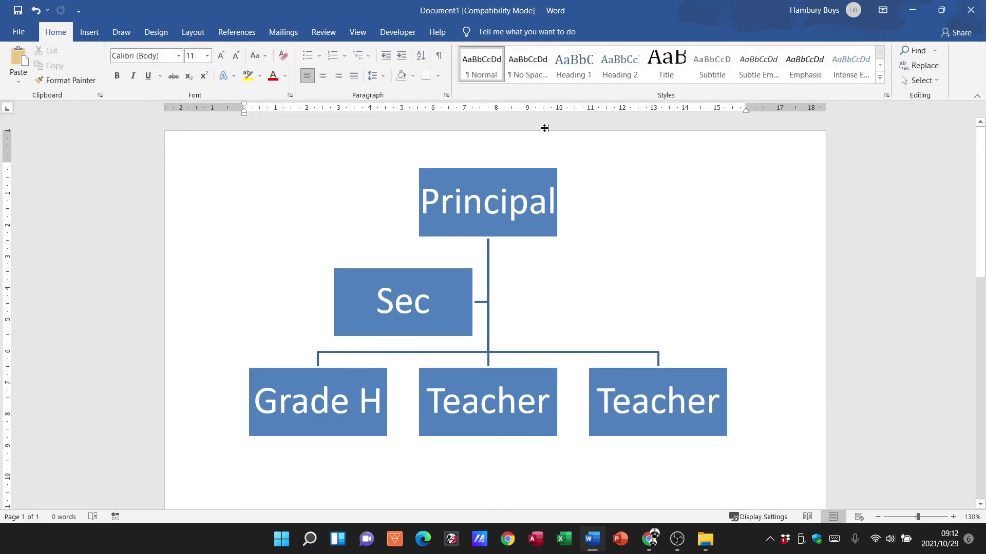
Try name-and-title and half-circle layouts, apply a Colorful scheme, then restore Organization Chart layout.
{"action": "left_click", "coordinate": [518, 158]}
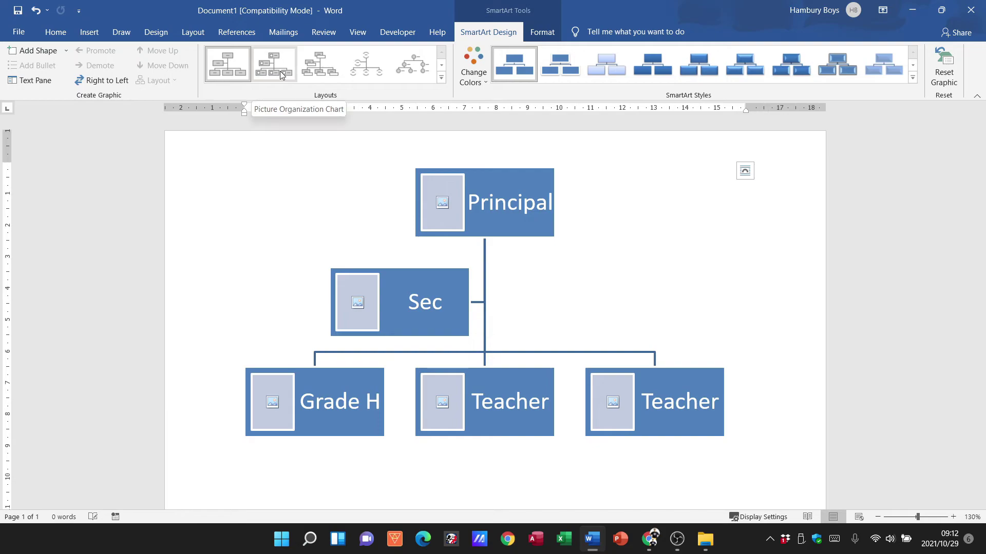
{"action": "left_click", "coordinate": [330, 82]}
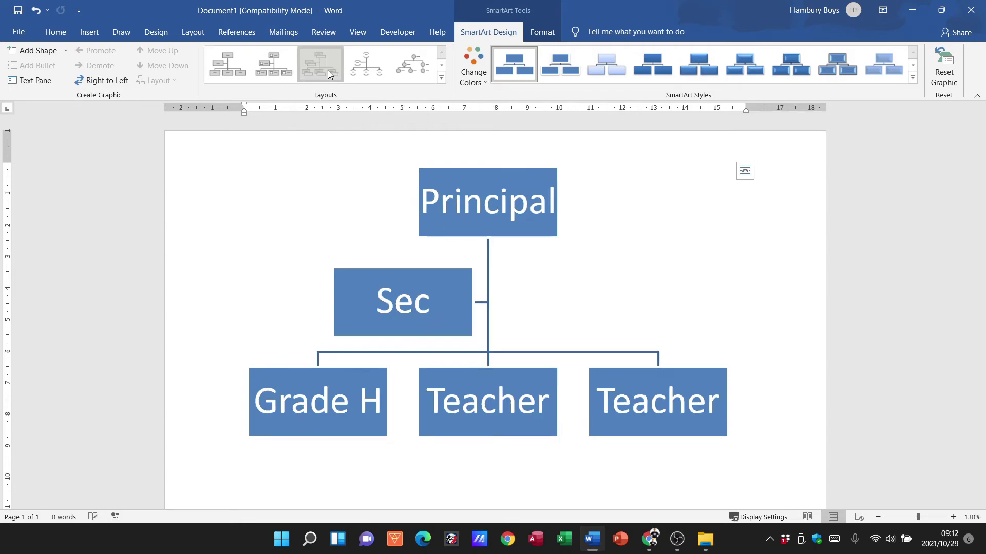
{"action": "left_click", "coordinate": [455, 228]}
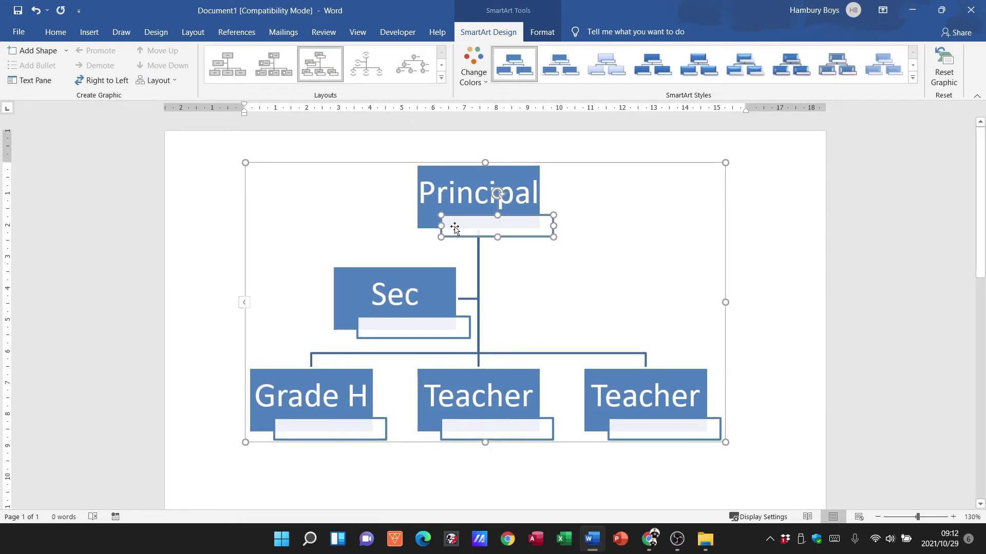
{"action": "left_click", "coordinate": [362, 65]}
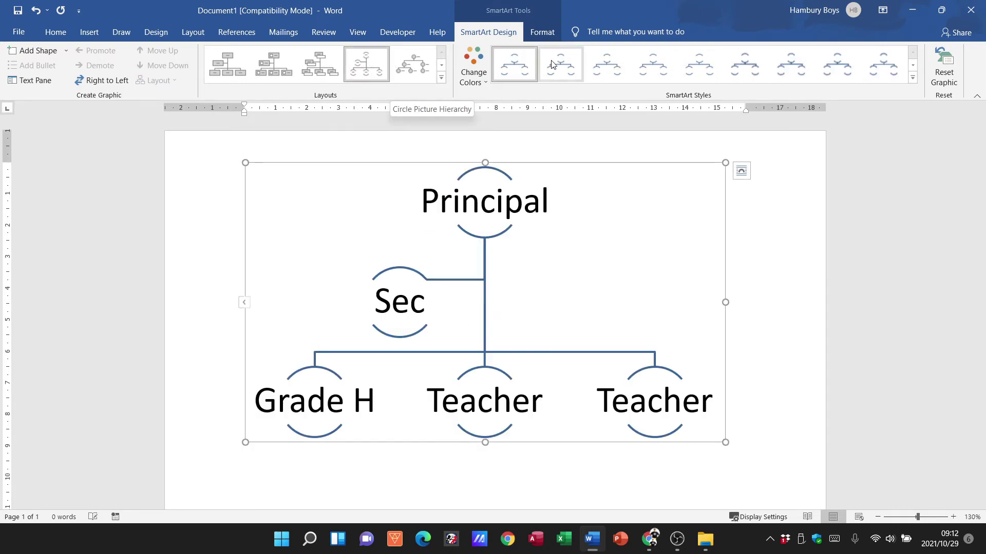
{"action": "left_click", "coordinate": [485, 81]}
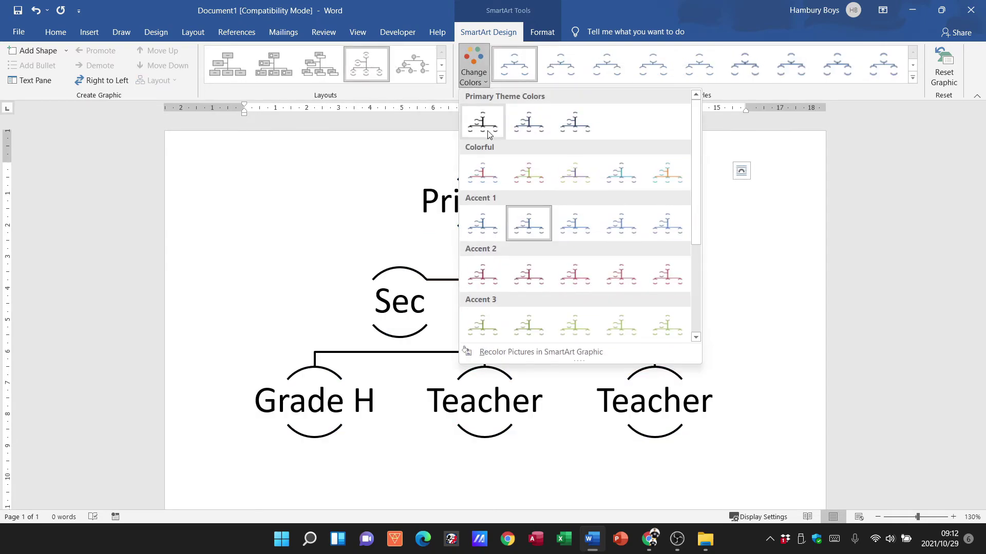
{"action": "left_click", "coordinate": [482, 173]}
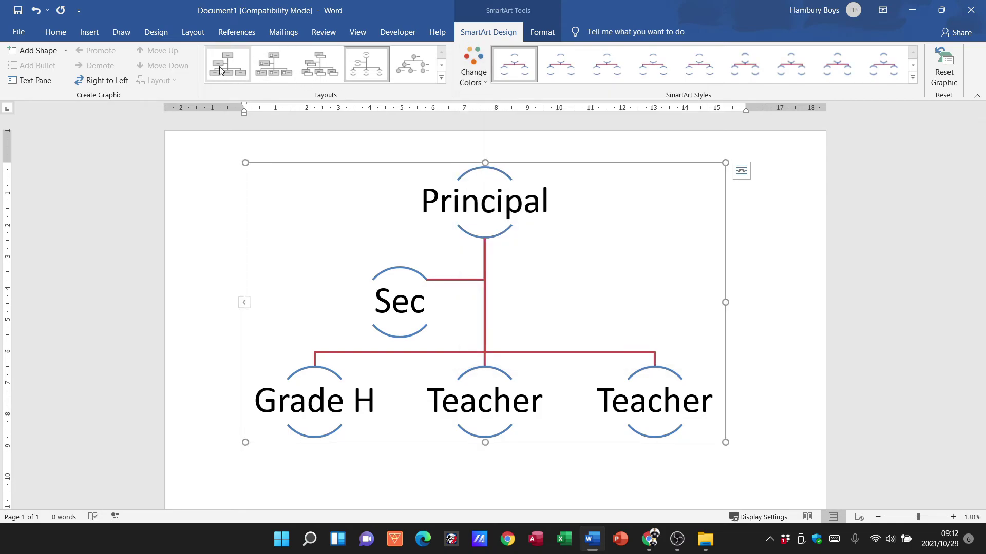
{"action": "left_click", "coordinate": [241, 72]}
{"action": "left_click", "coordinate": [347, 268]}
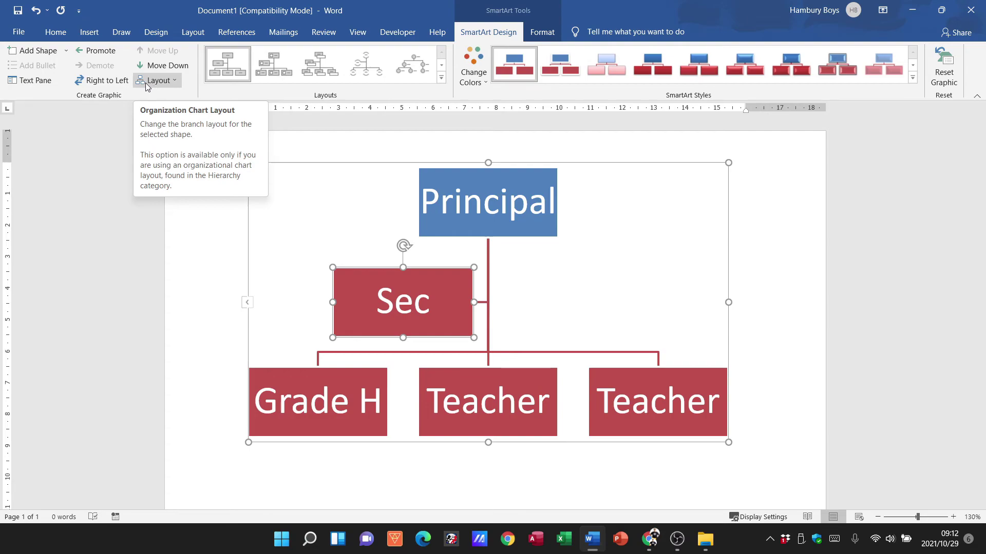
Add subordinate shapes below Grade H and the middle Teacher box.
{"action": "left_click", "coordinate": [298, 374]}
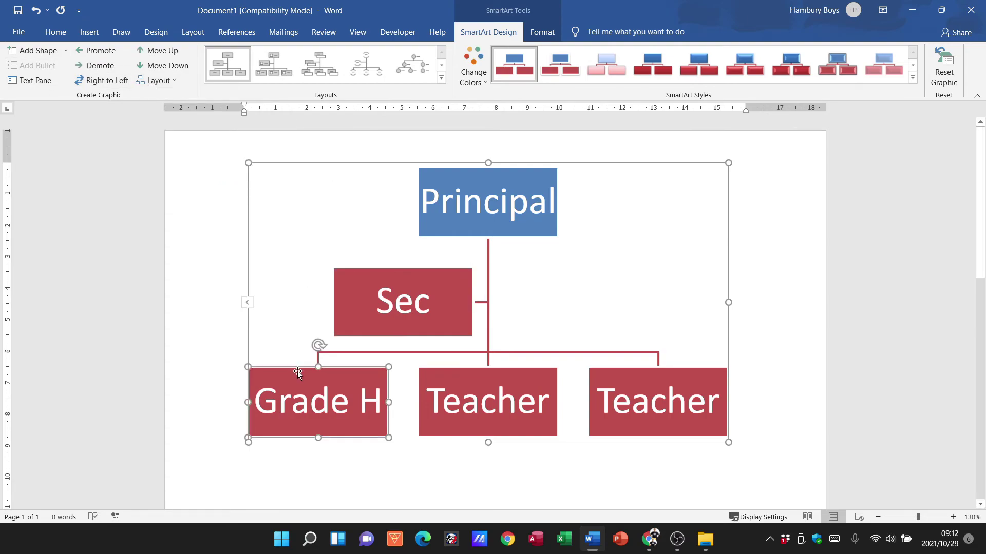
{"action": "left_click", "coordinate": [38, 51]}
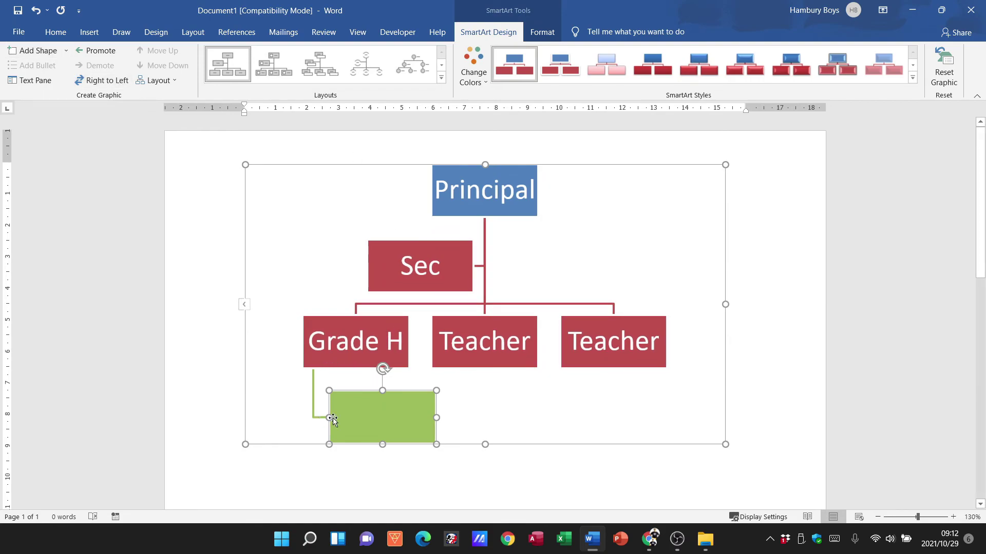
{"action": "left_click", "coordinate": [448, 322]}
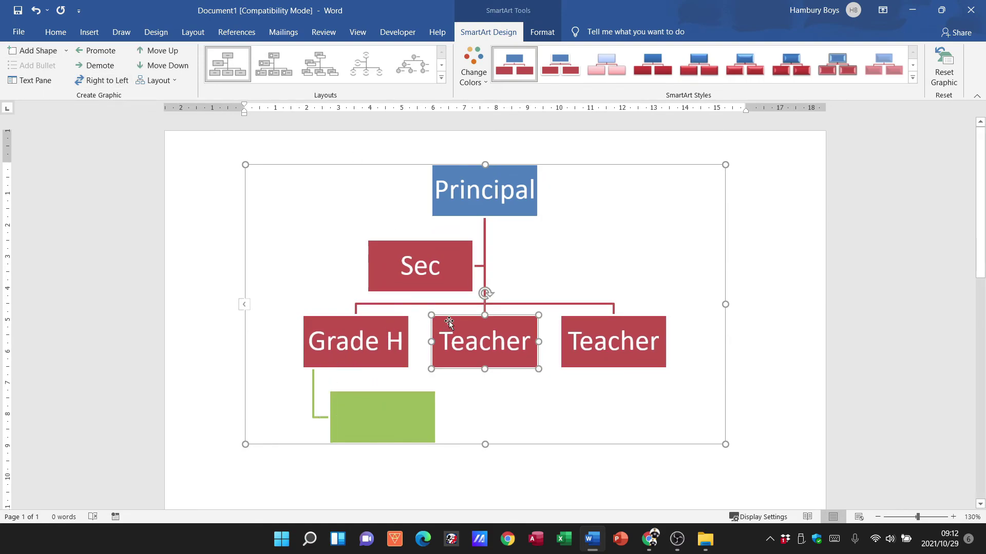
{"action": "left_click", "coordinate": [38, 52]}
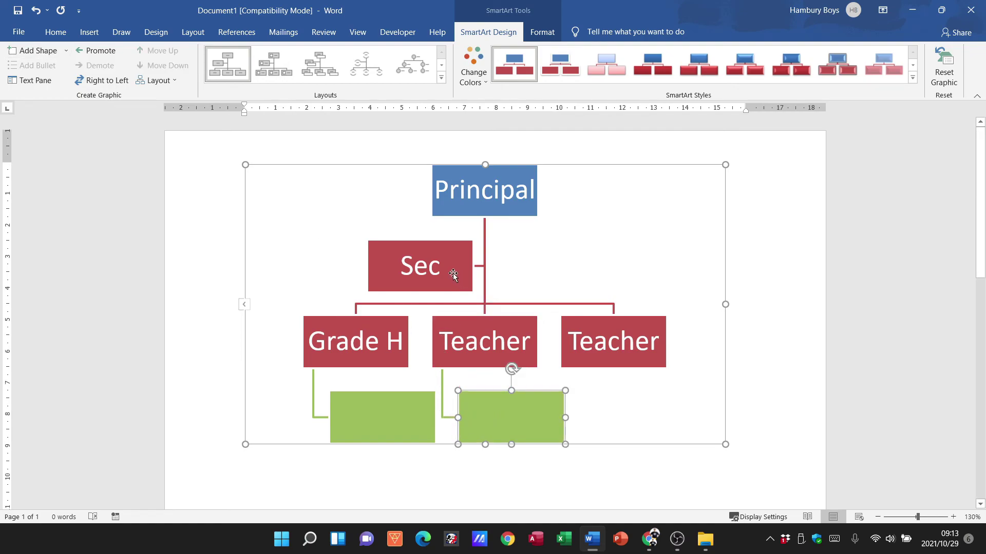
Add a blank shape beside Sec, demote it, then promote it back.
{"action": "left_click", "coordinate": [437, 254]}
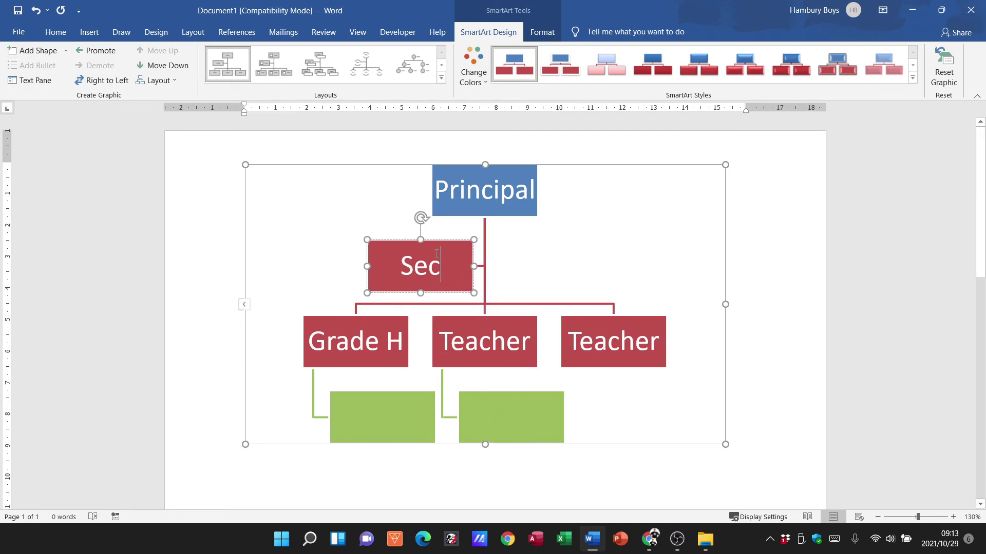
{"action": "left_click", "coordinate": [38, 50]}
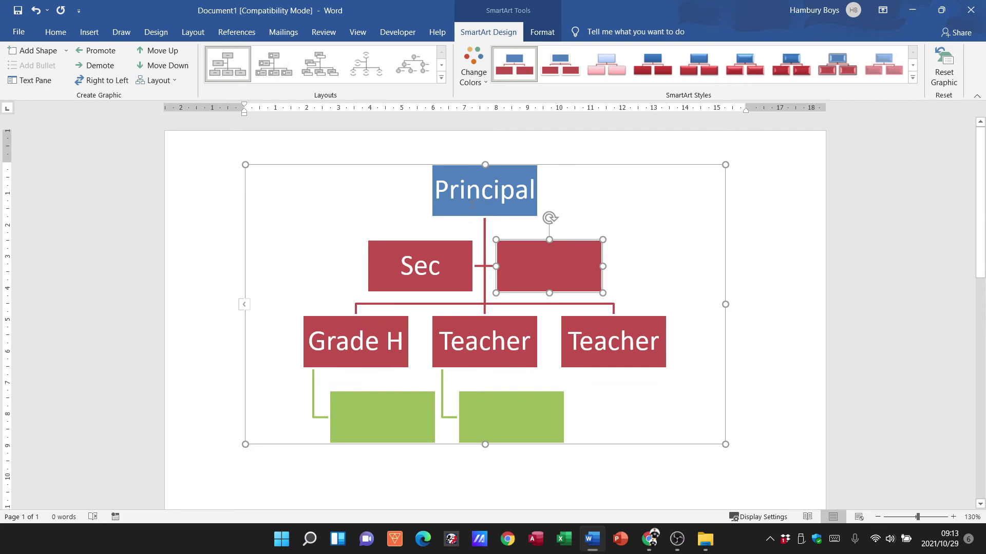
{"action": "left_click", "coordinate": [100, 66]}
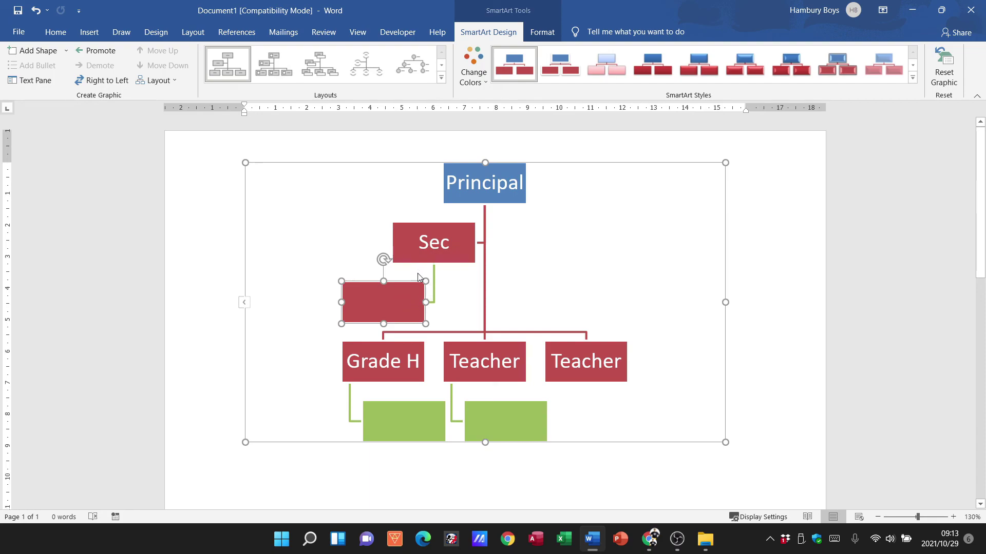
{"action": "left_click", "coordinate": [100, 50]}
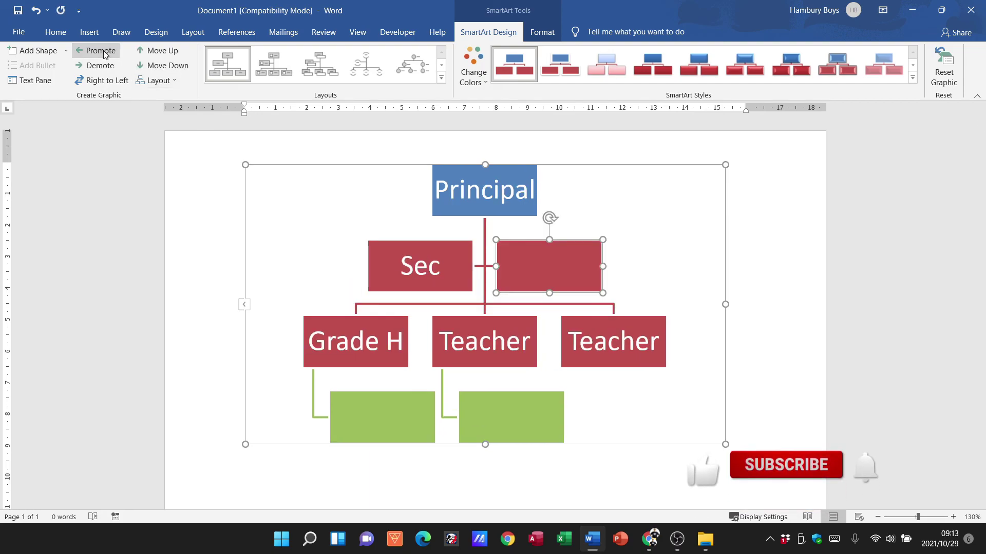